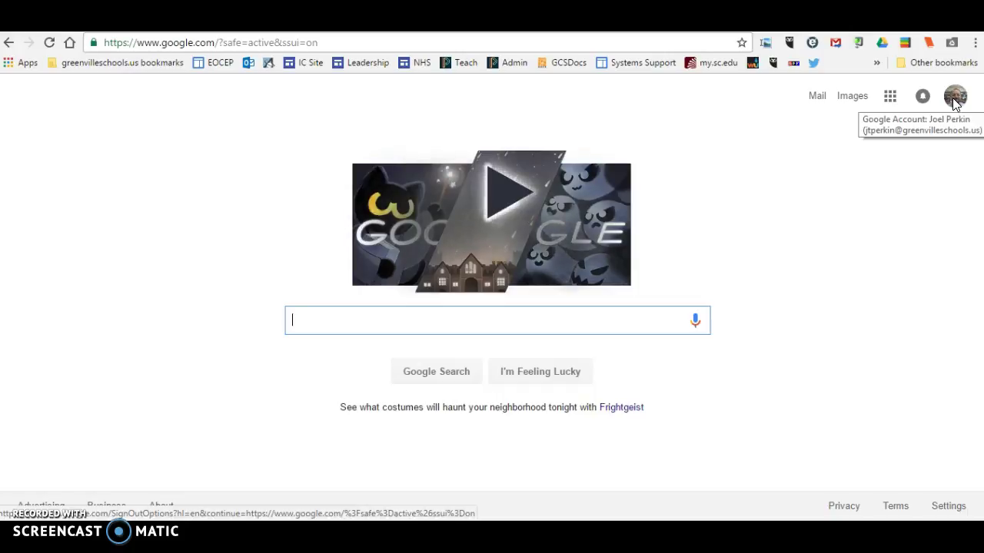
Step: Check the signed-in Google account, and open Drive from the full list of Google apps
click(953, 100)
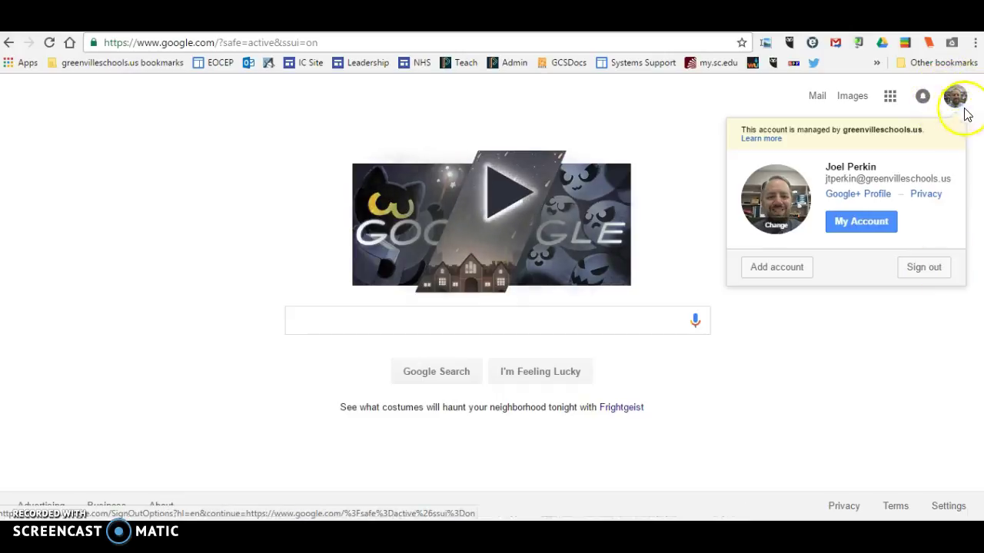
click(854, 296)
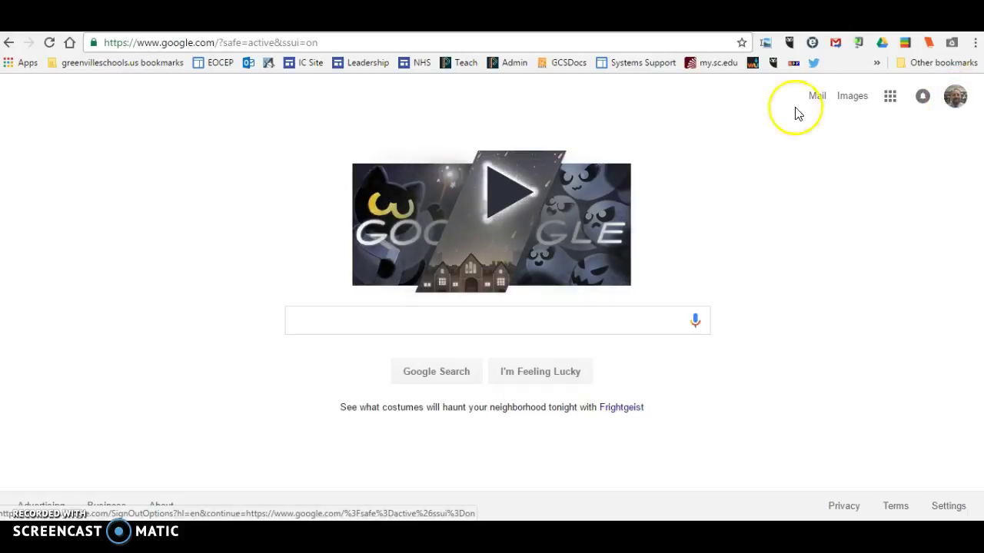
click(891, 99)
click(893, 103)
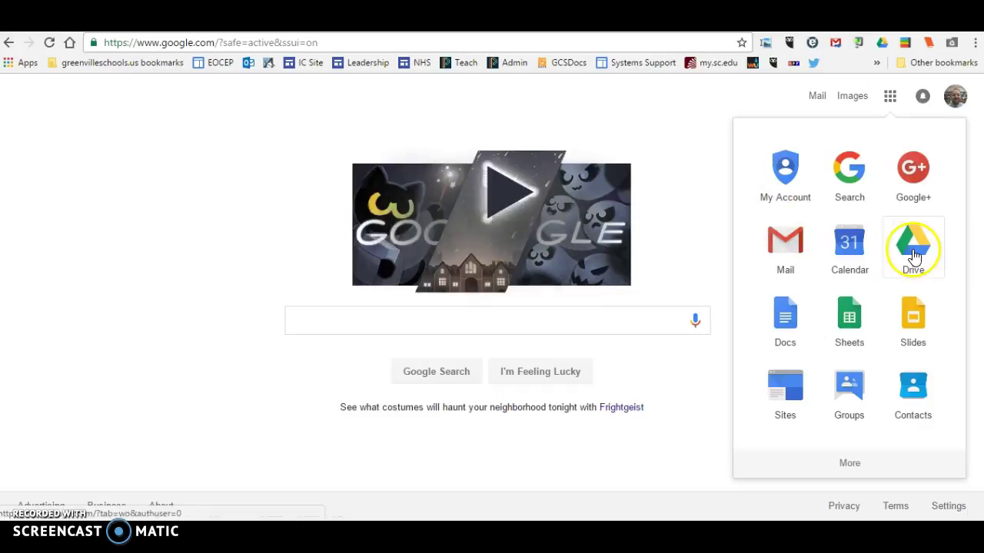
click(853, 462)
click(866, 464)
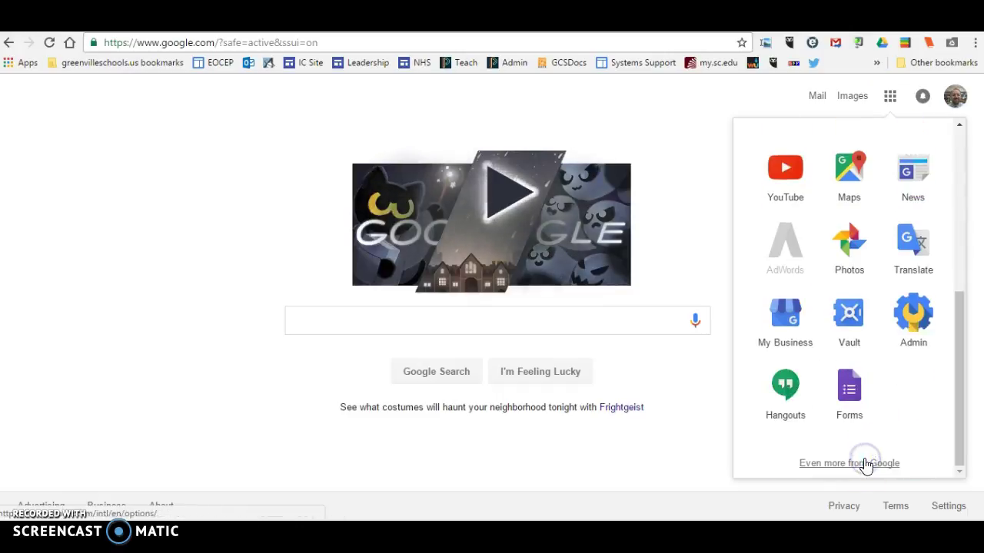
scroll(917, 395, up, 5)
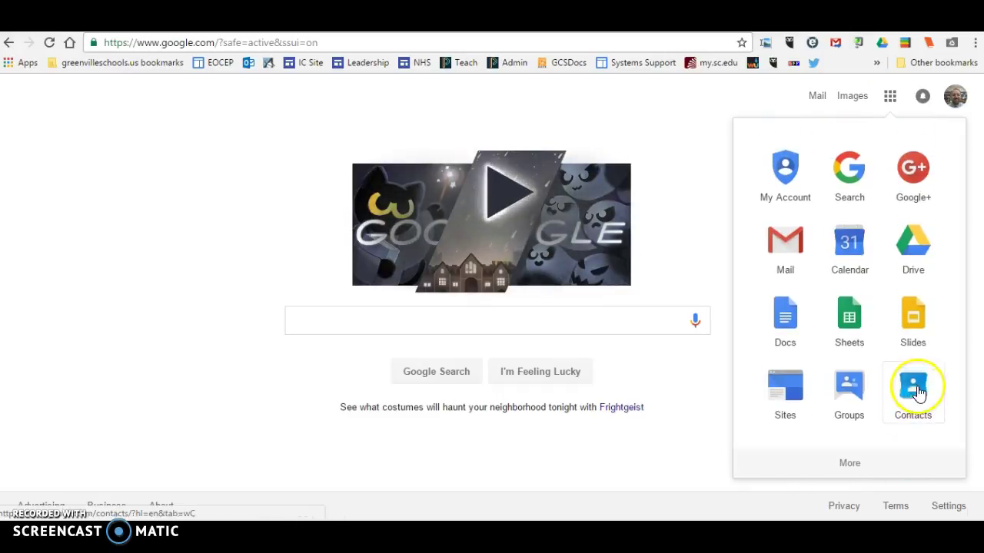
click(916, 250)
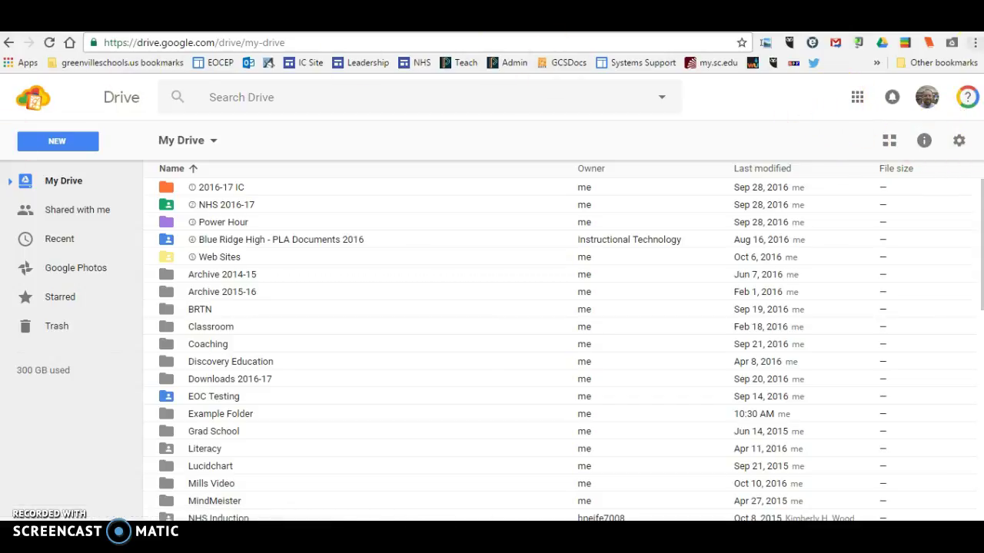
Step: Preview My Drive's contents in grid view and in the expanded folder tree, ending with list view and a collapsed tree
click(890, 141)
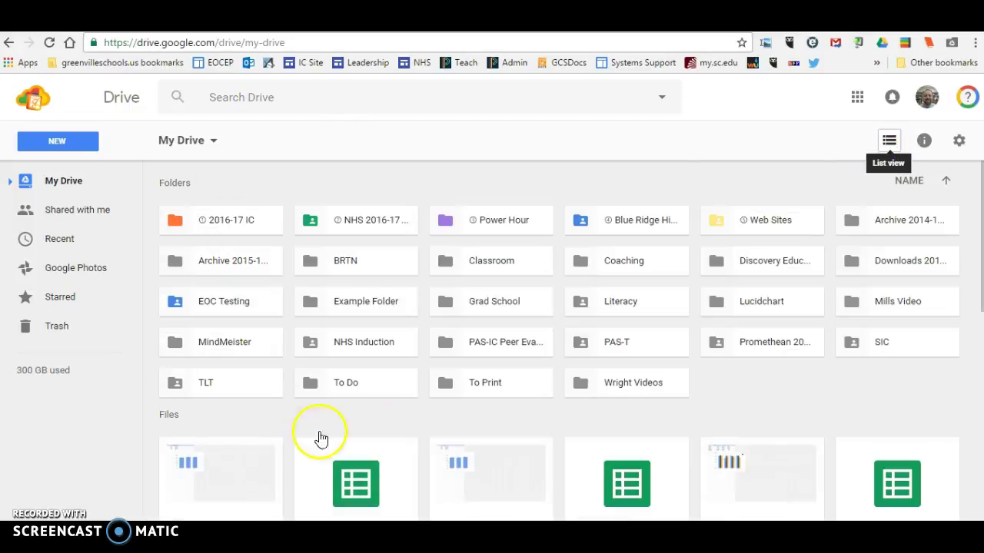
scroll(433, 402, down, 2)
scroll(433, 402, down, 2)
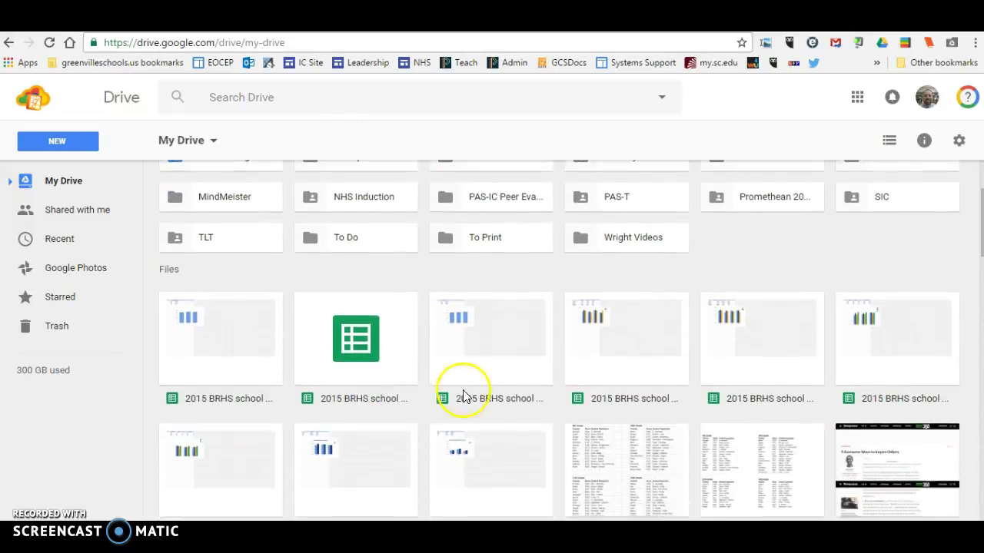
scroll(455, 395, up, 4)
click(888, 141)
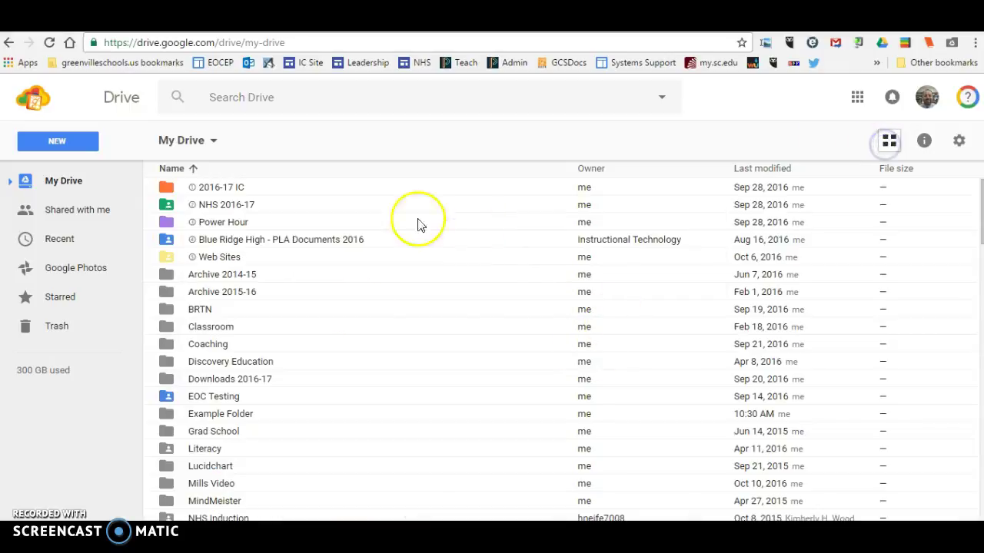
click(11, 183)
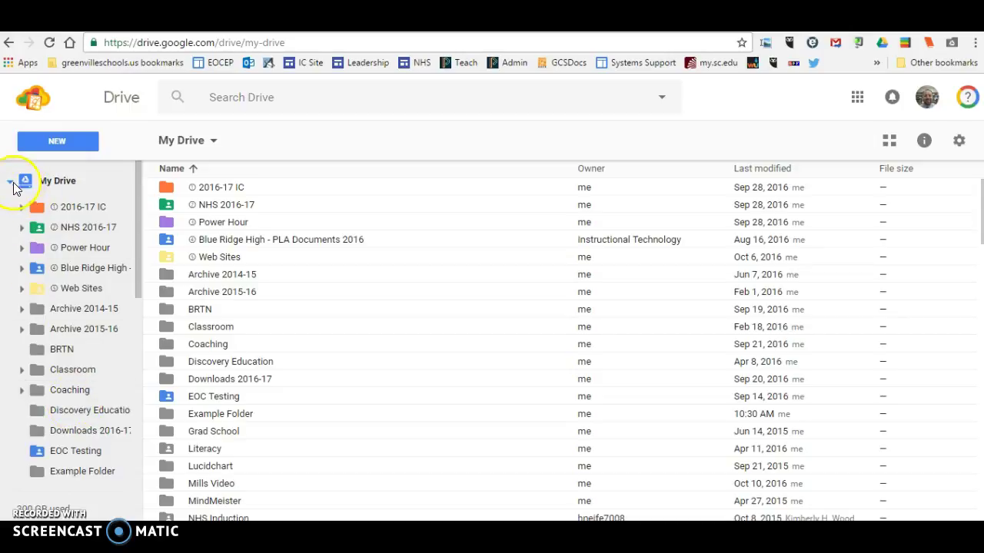
click(10, 181)
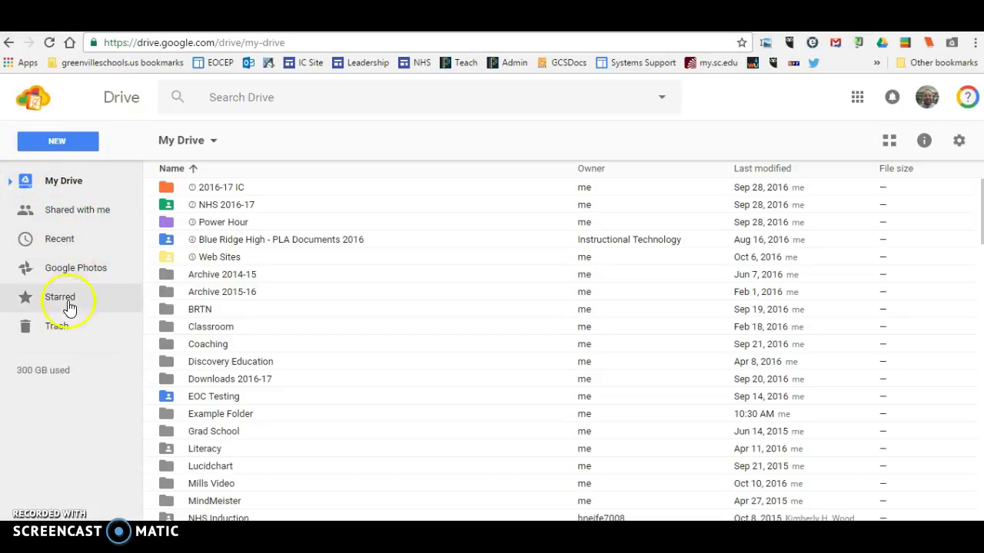
Step: Remove the existing Example Folder from My Drive and dismiss the notification
right_click(229, 413)
click(271, 388)
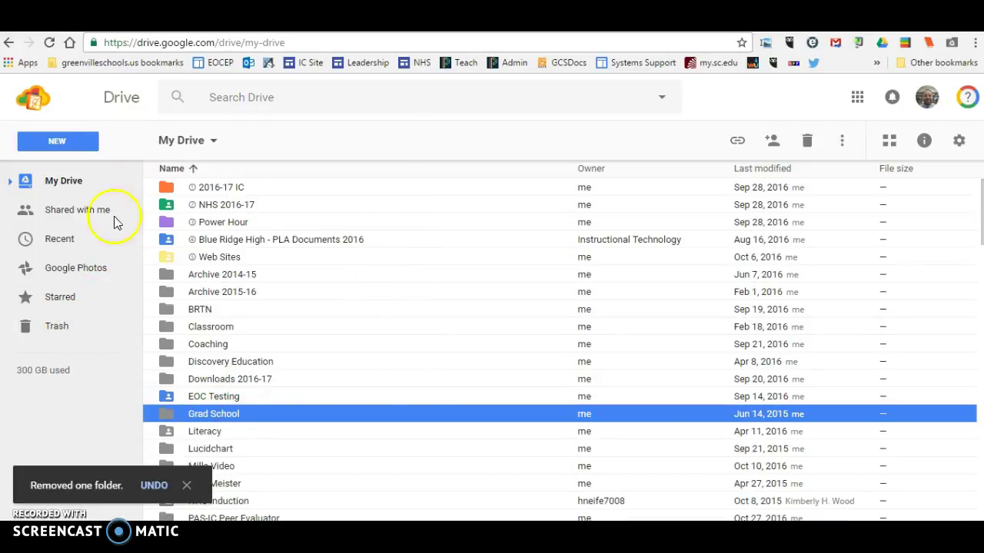
click(186, 485)
Step: Look over the additional Google file types that can be created, and create a folder named Example Folder in My Drive
click(58, 141)
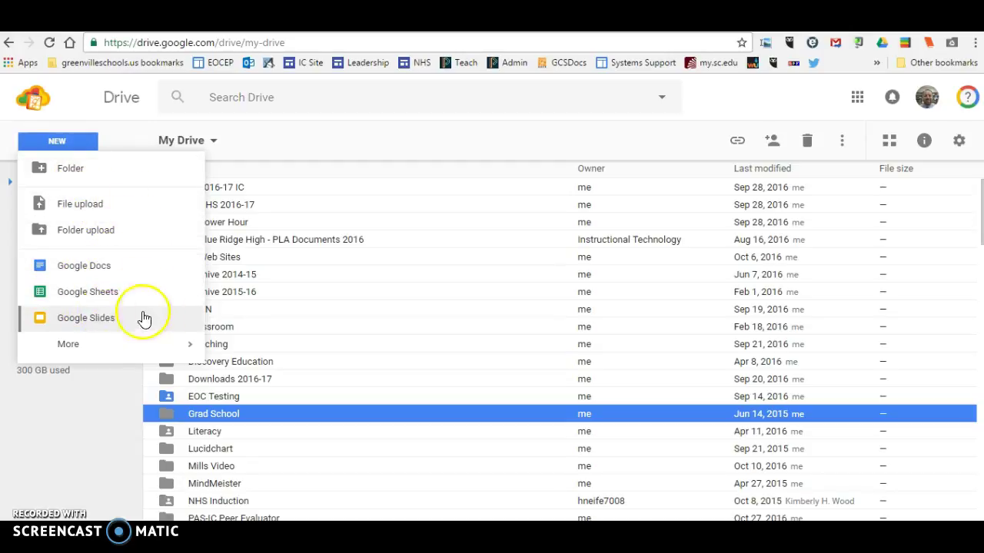
mouse_move(185, 343)
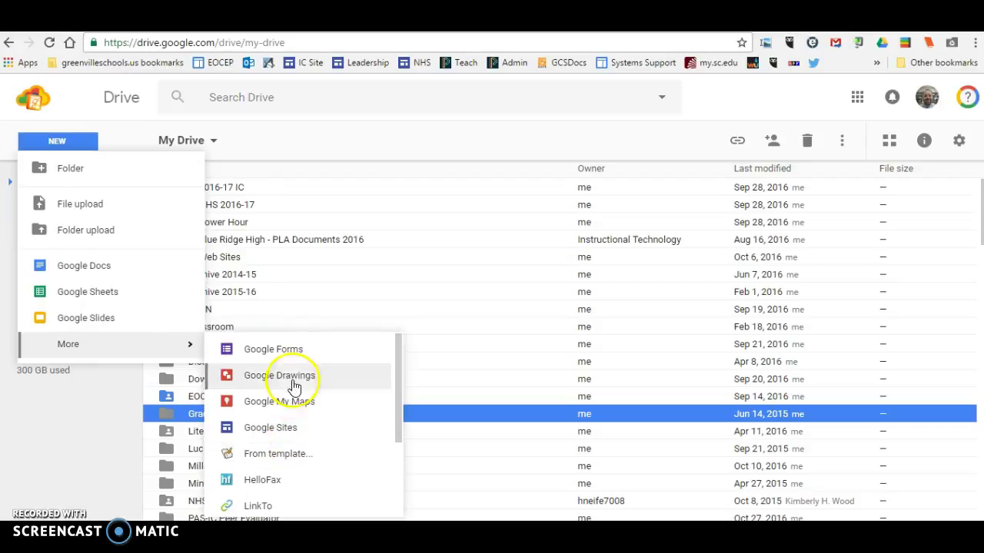
click(97, 176)
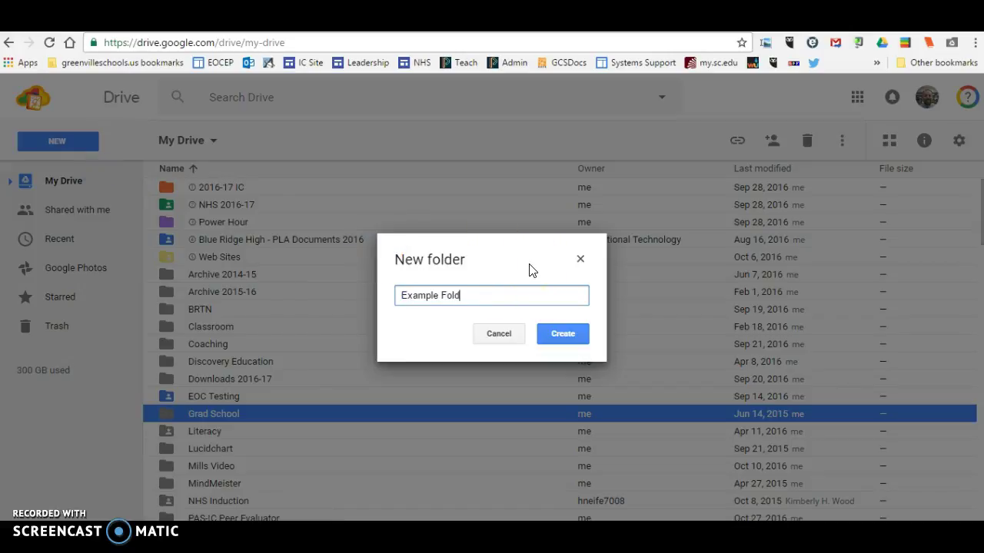
click(548, 346)
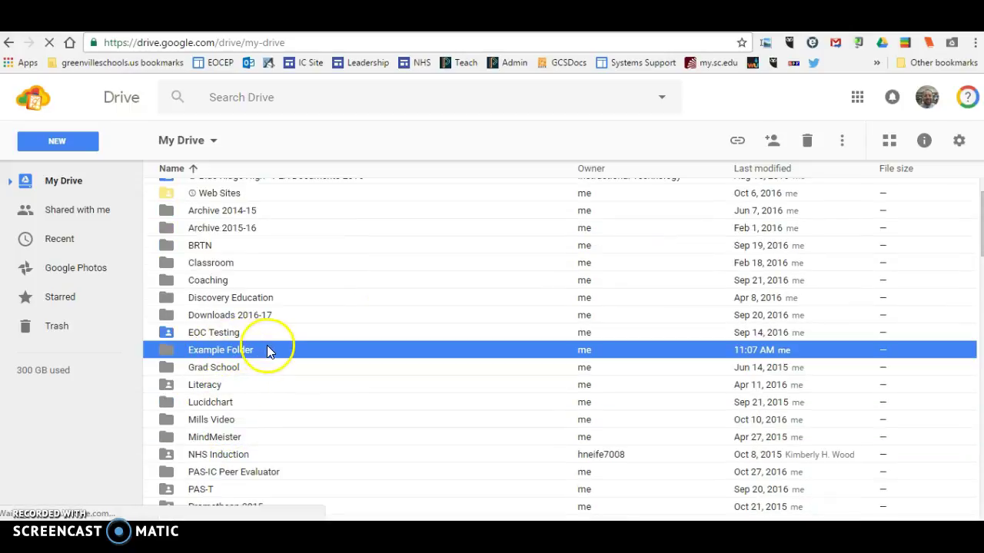
Step: Try twice to open the sharing settings of Example Folder, closing the dialog each time
click(281, 350)
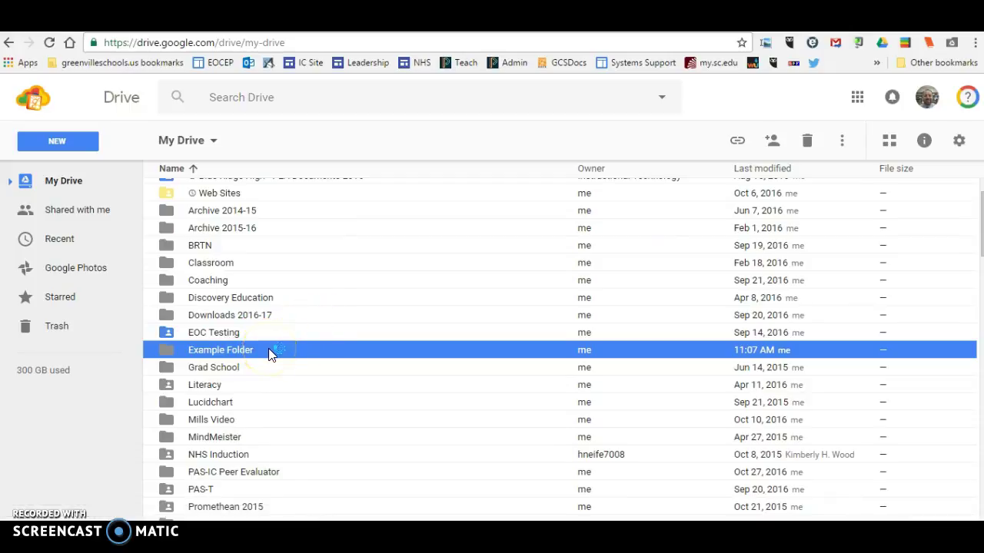
scroll(270, 354, up, 2)
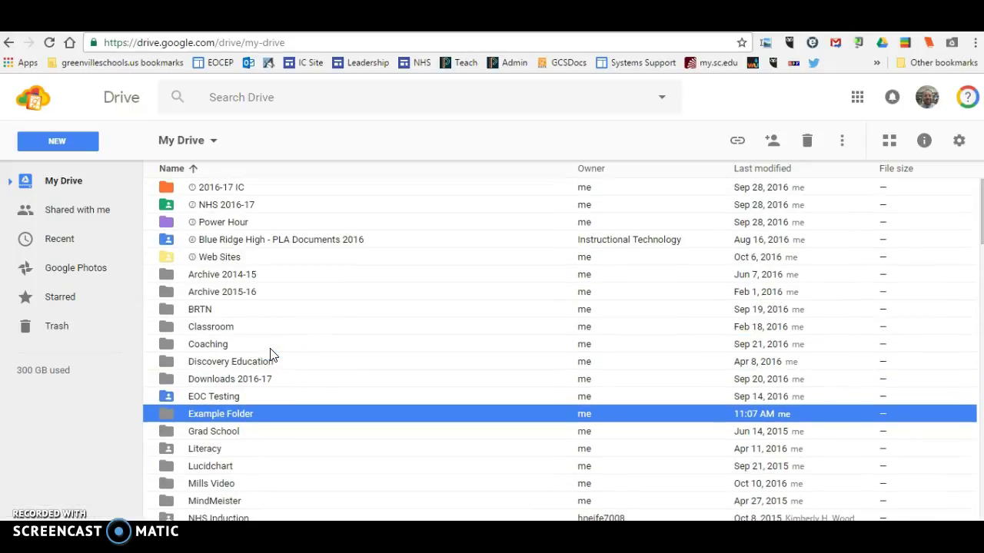
right_click(261, 419)
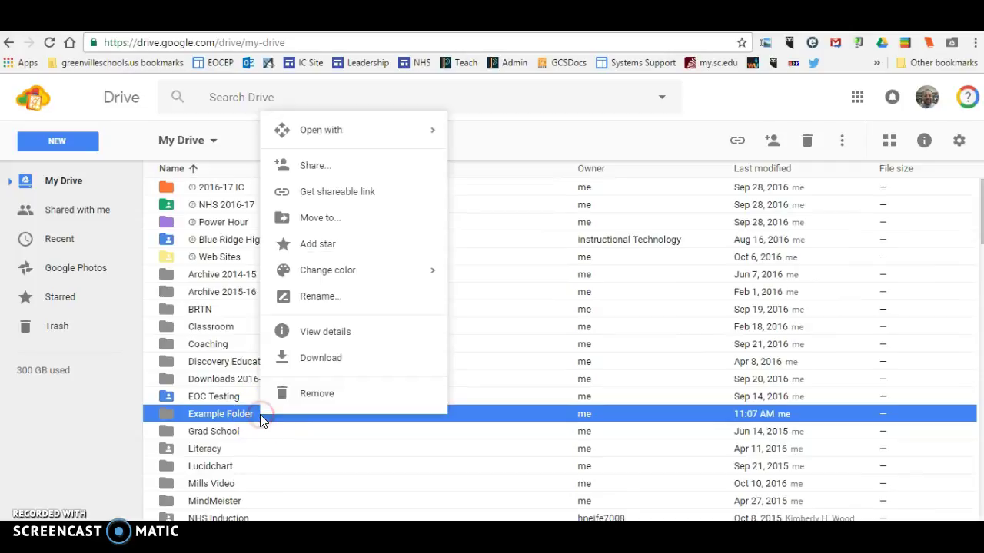
click(367, 168)
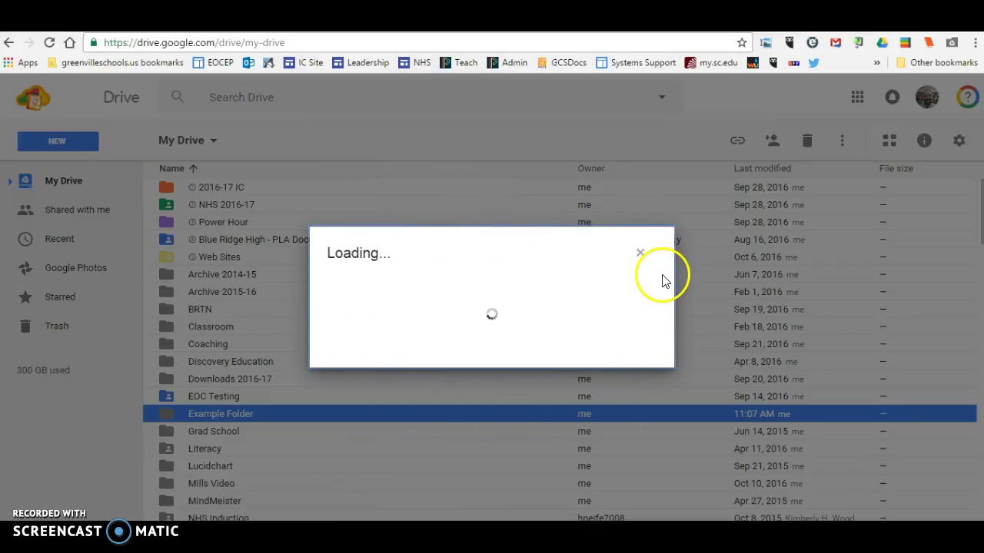
click(642, 255)
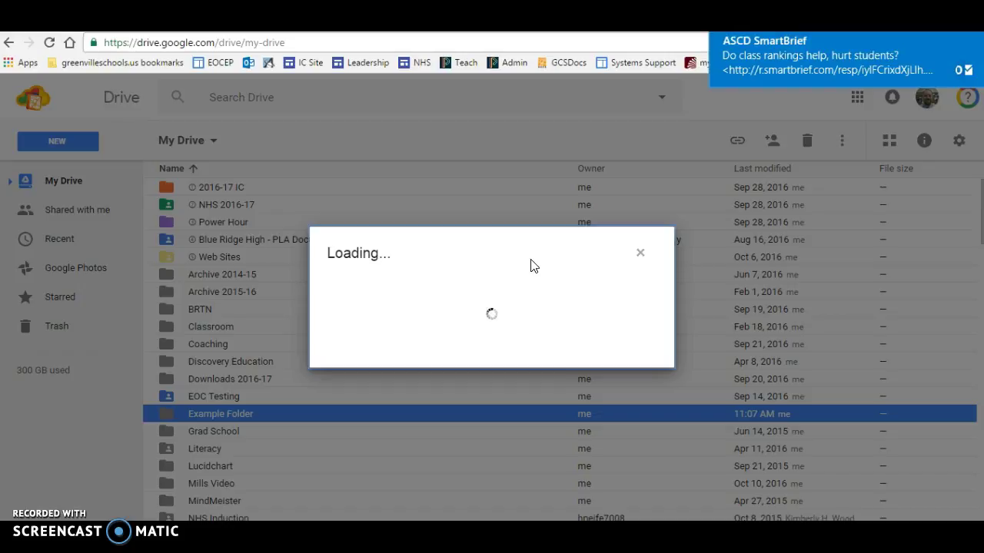
click(640, 254)
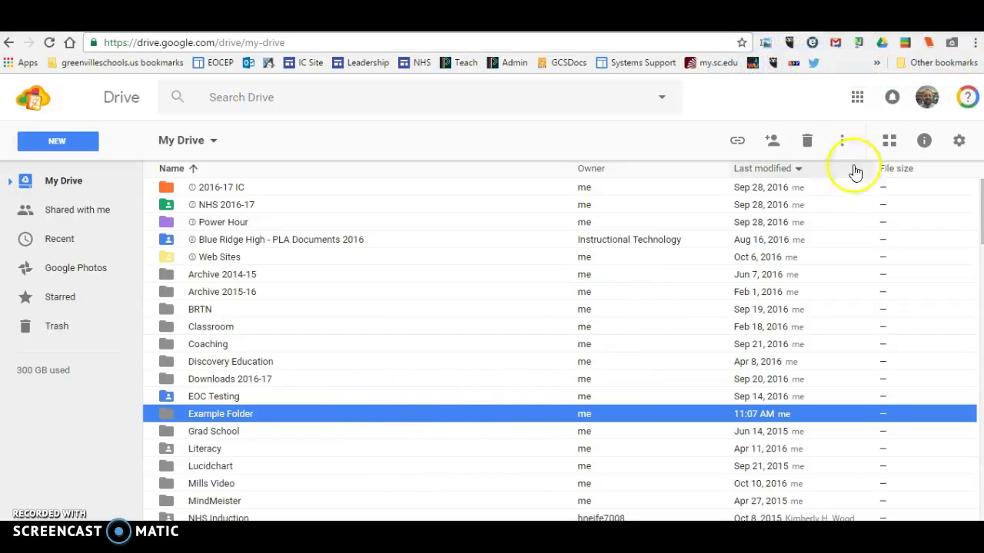
click(773, 141)
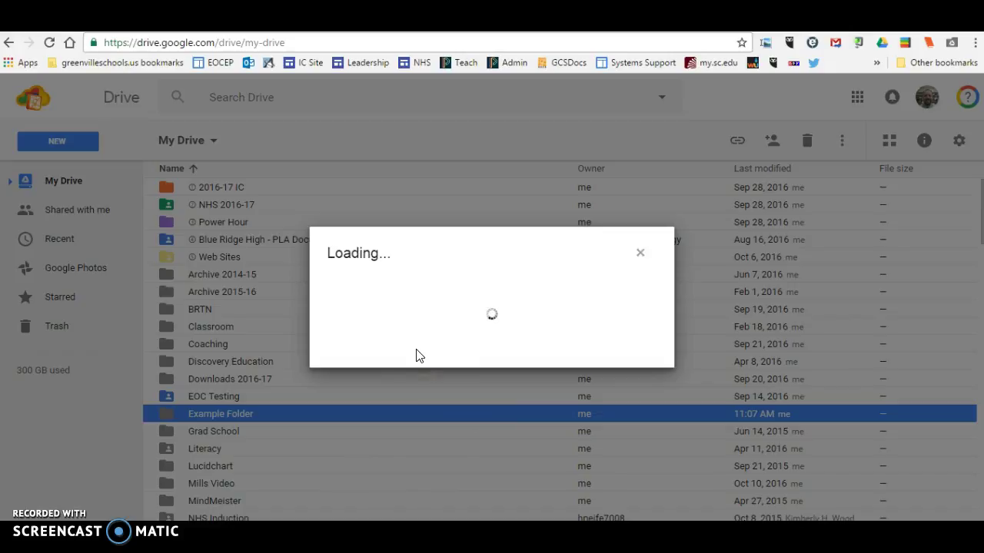
click(639, 254)
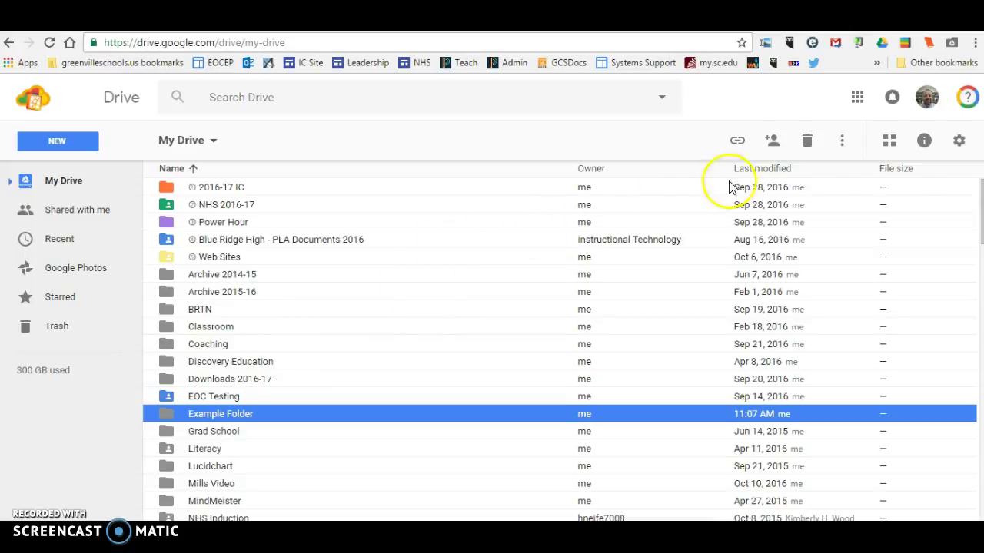
Step: Open the Google Drive desktop download page, and view the synced Google Drive folder in File Explorer
click(958, 141)
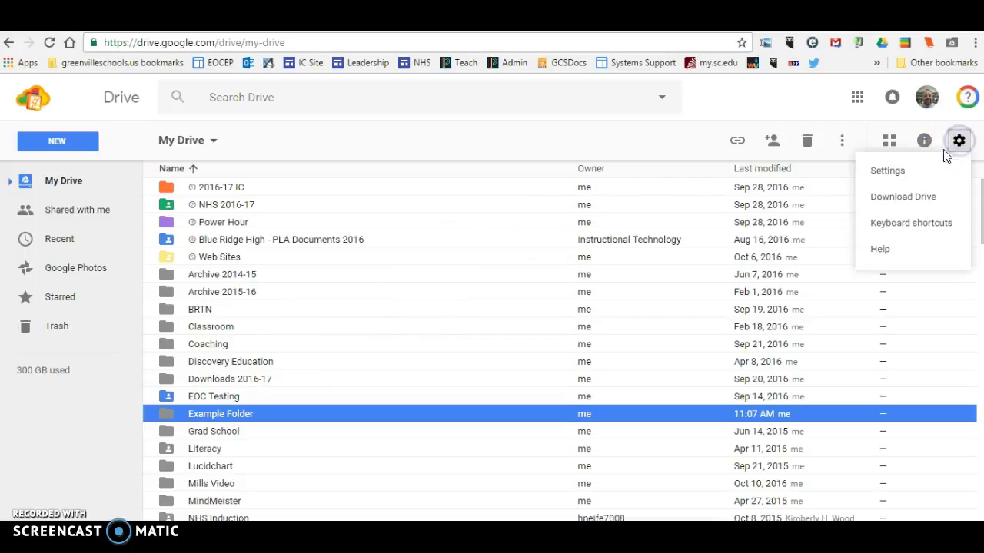
click(928, 198)
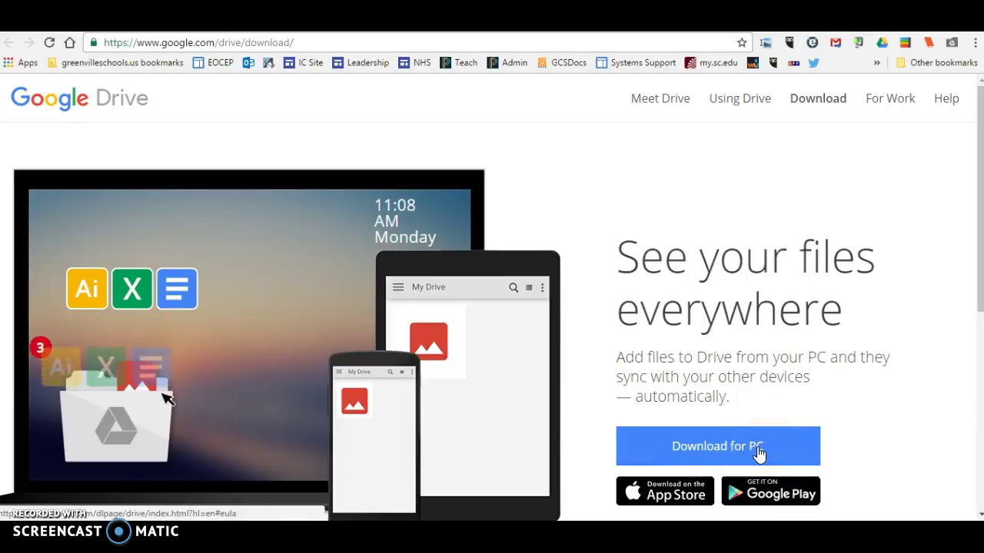
key(super+e)
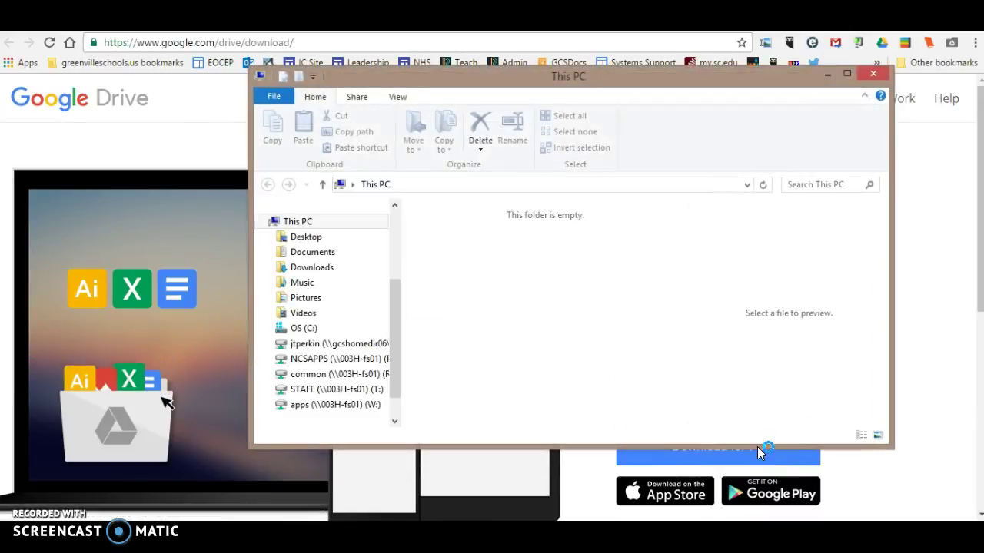
click(394, 261)
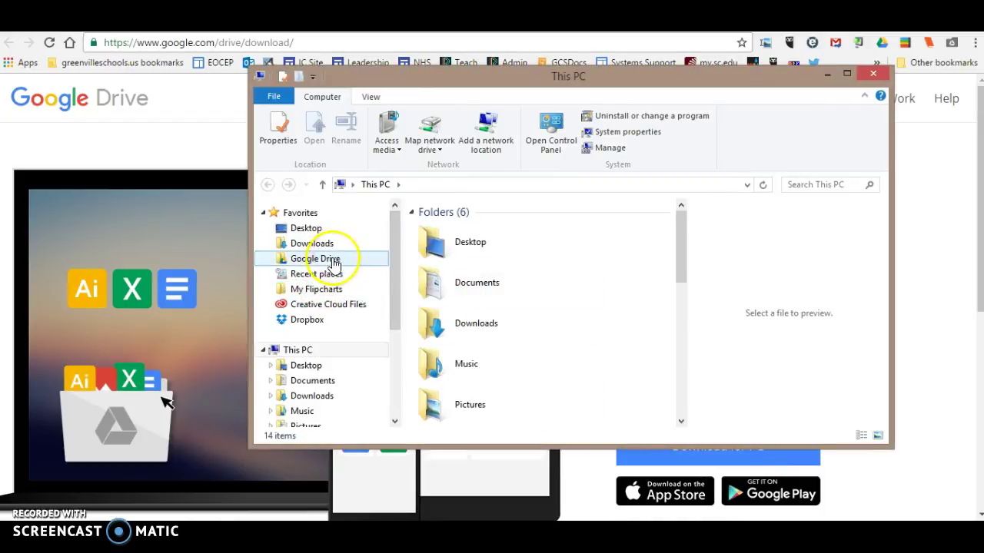
click(347, 259)
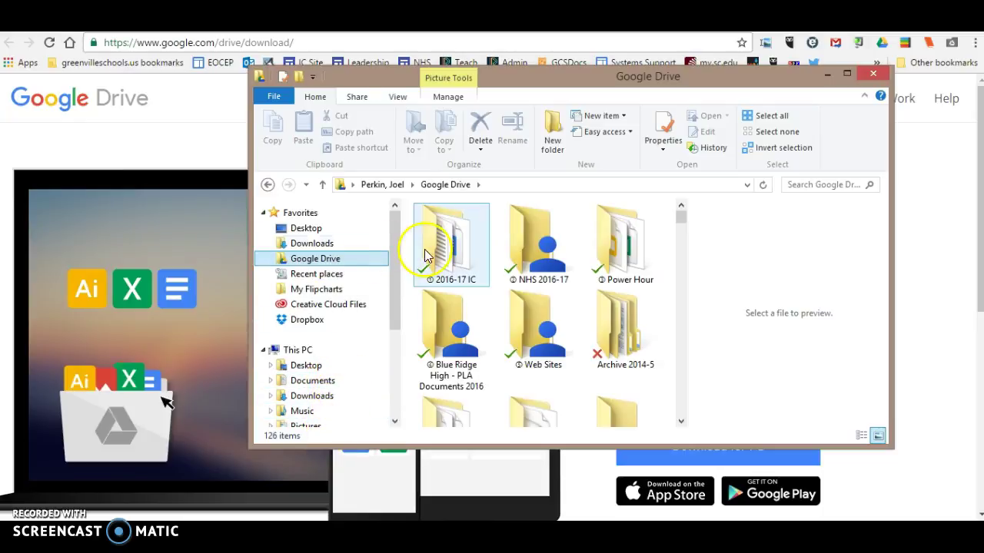
mouse_move(426, 251)
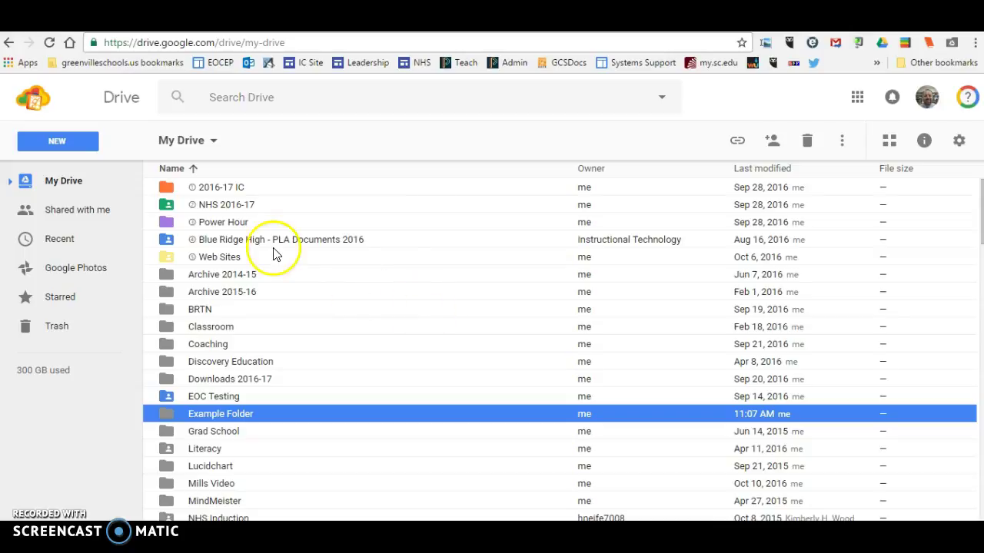
click(59, 140)
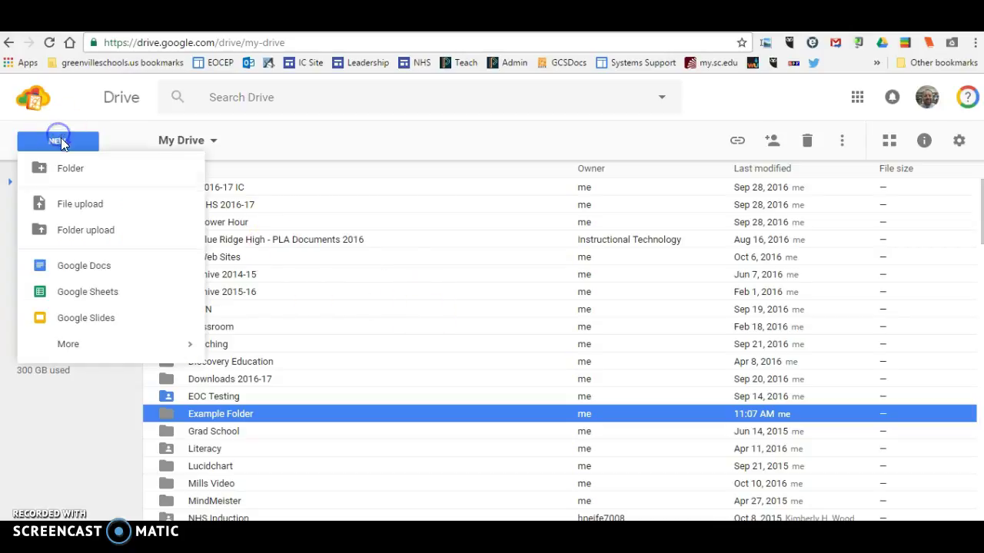
click(80, 209)
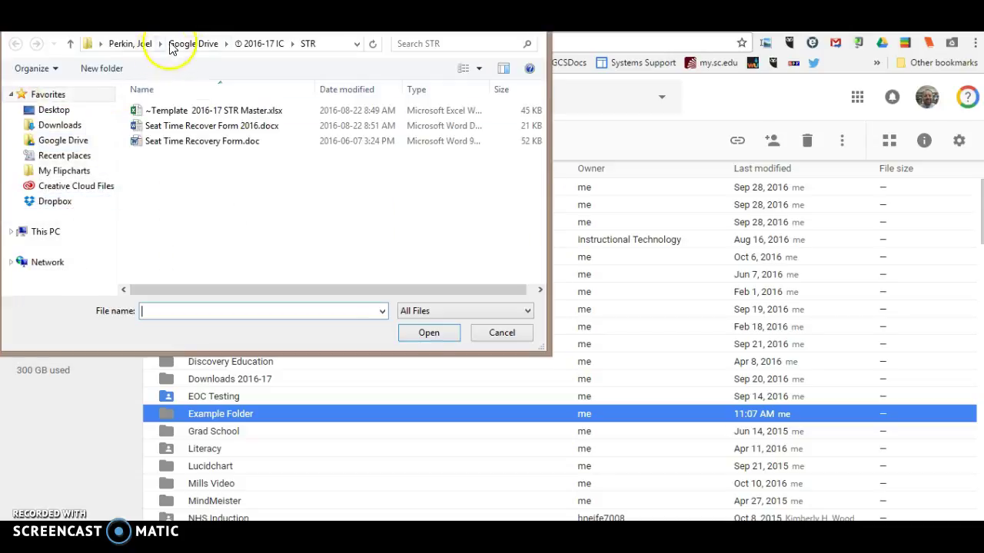
drag(181, 21, 450, 104)
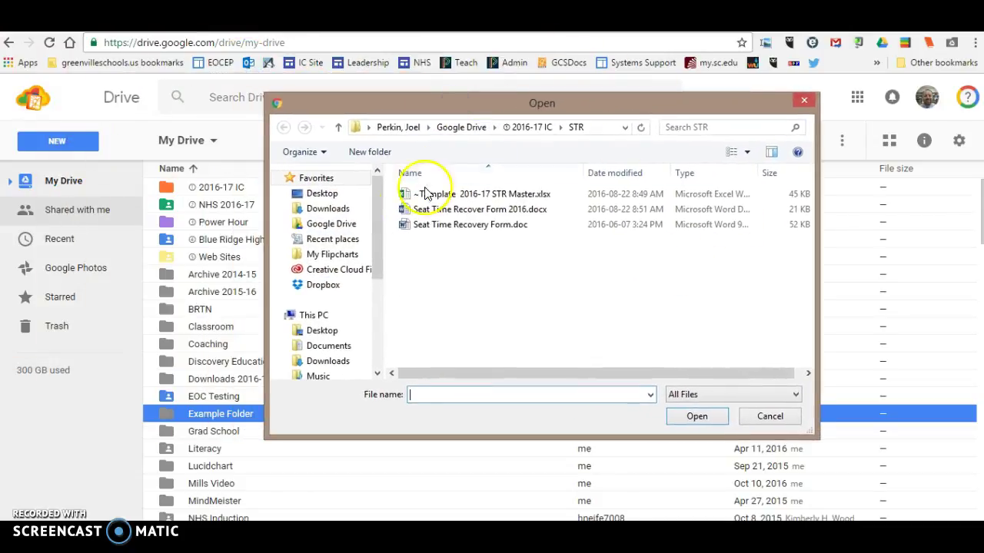
click(335, 348)
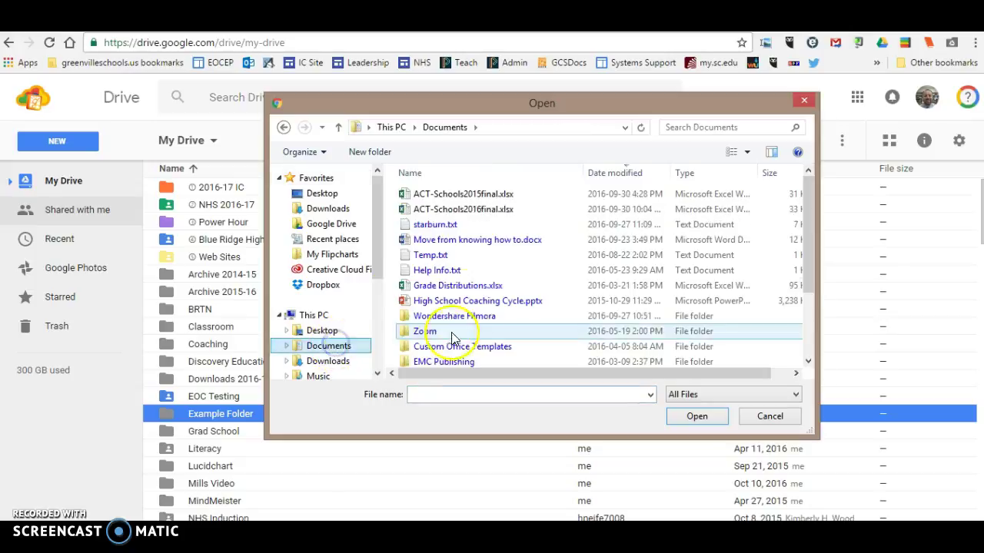
click(474, 241)
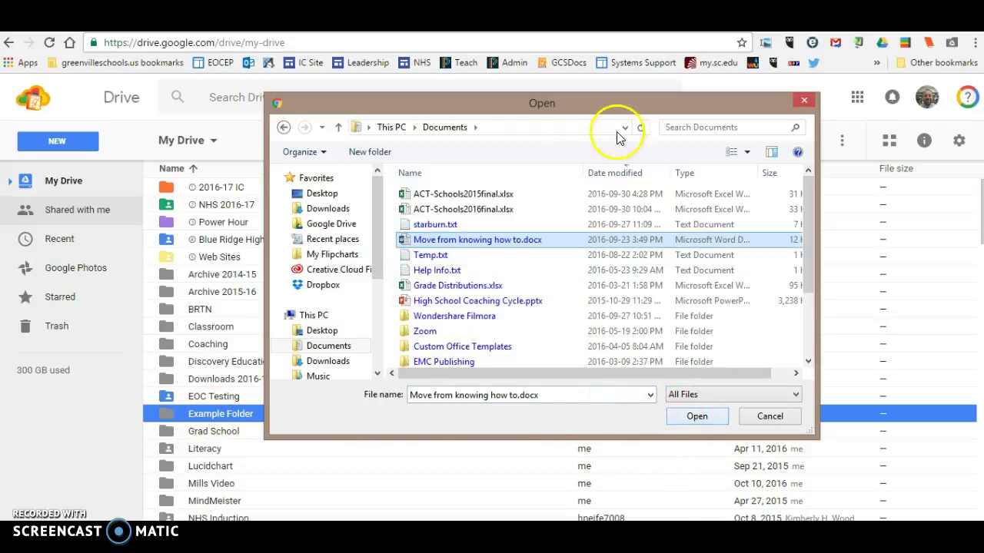
click(804, 100)
Step: Open Example Folder and upload "Move from knowing how to.docx" from the computer's Documents folder into it
double_click(185, 414)
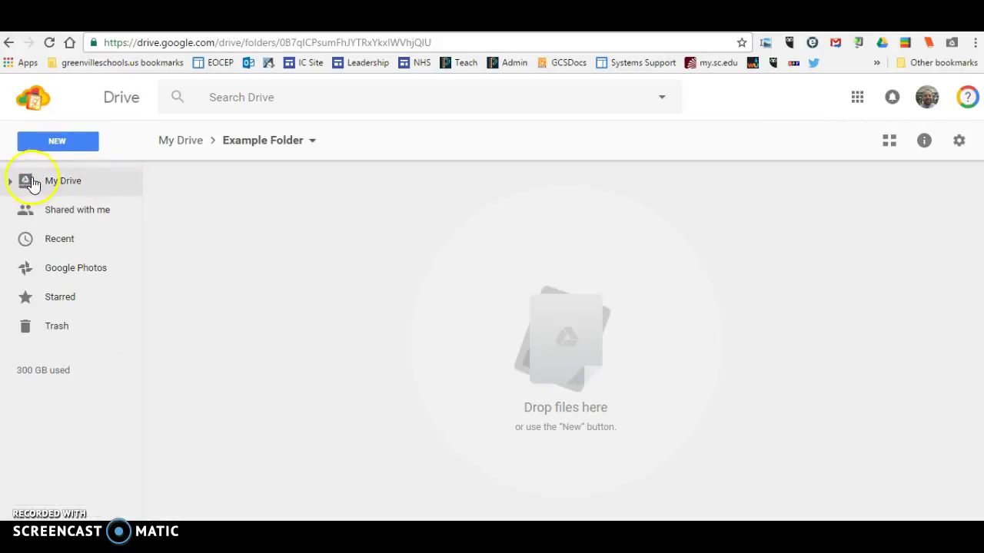
click(47, 139)
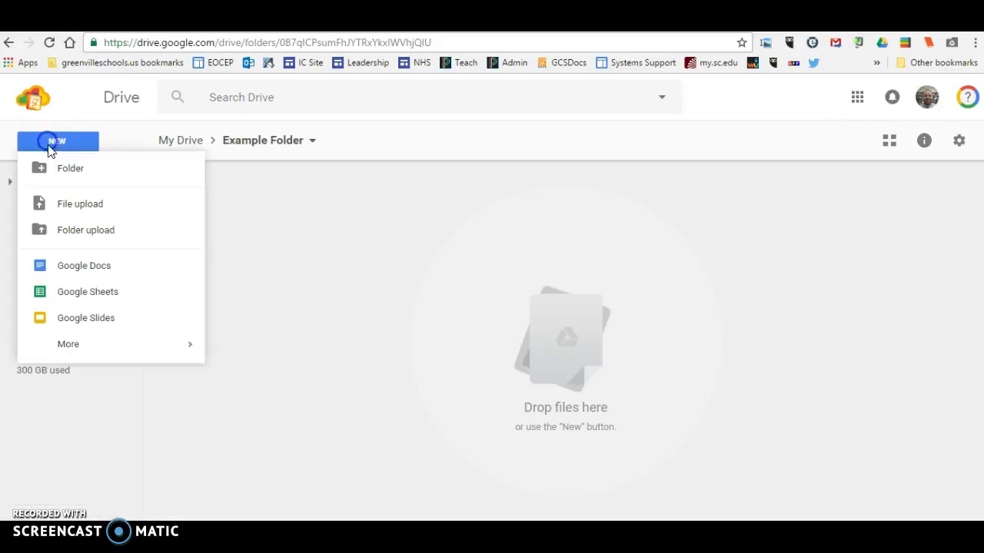
click(71, 206)
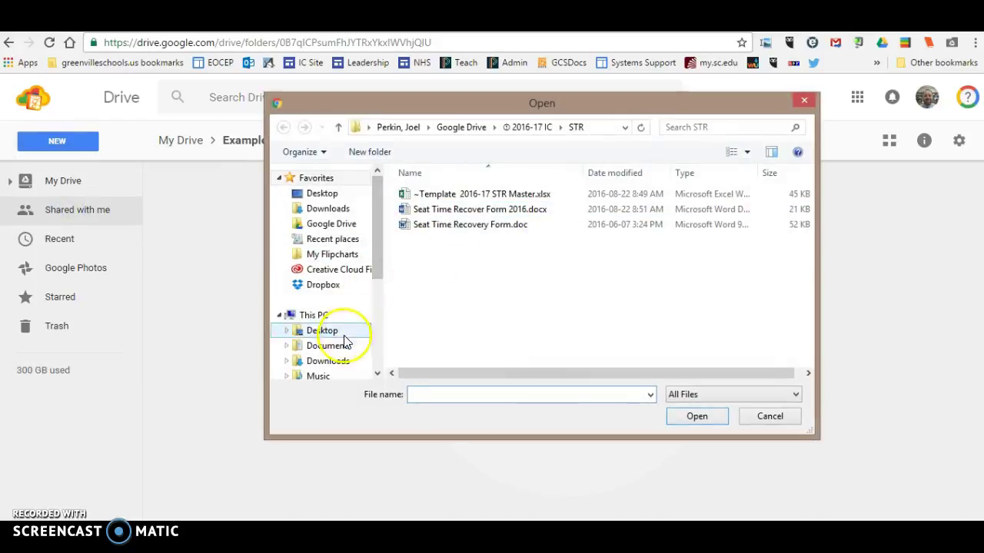
click(338, 347)
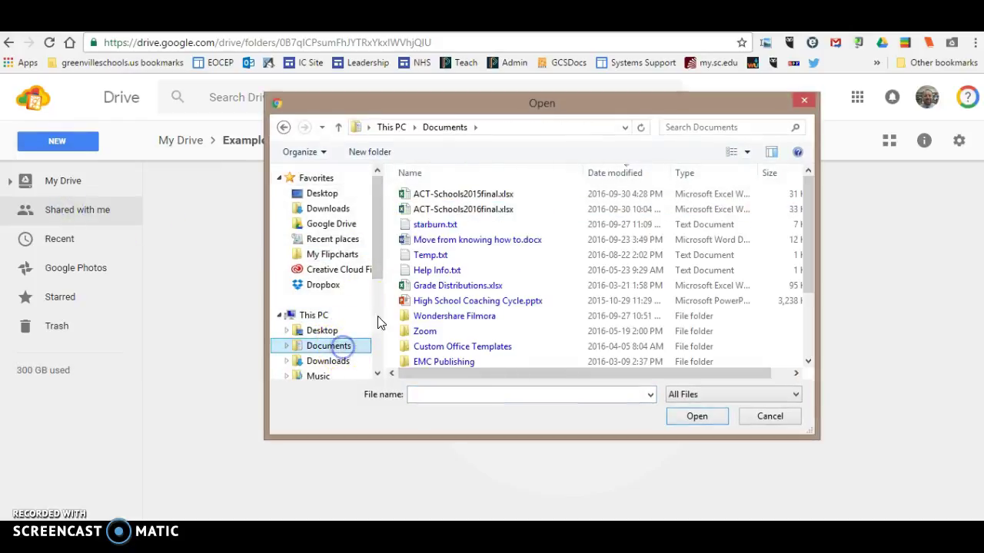
click(448, 241)
click(695, 417)
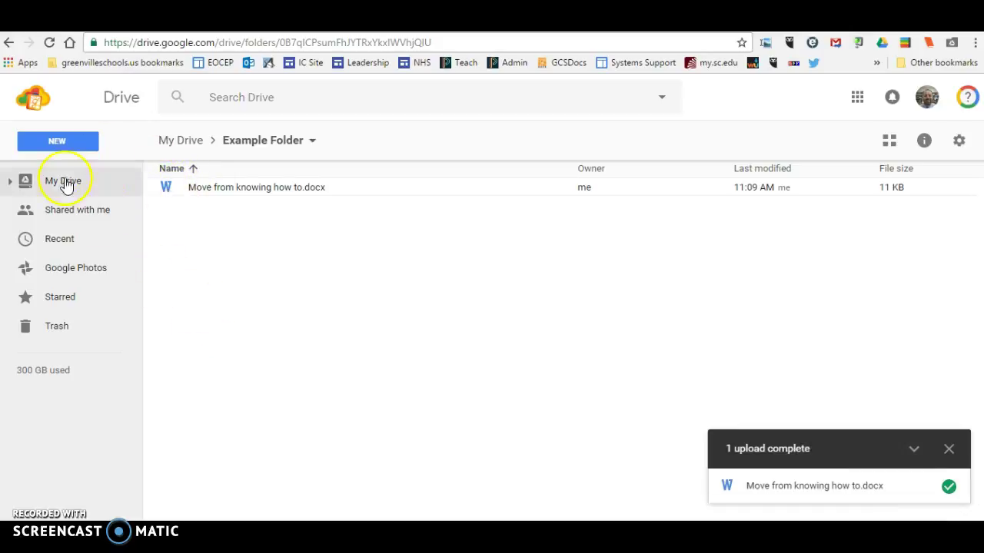
Step: Upload Grade Distributions.xlsx and High School Coaching Cycle.pptx together from Documents into Example Folder
click(56, 140)
click(69, 203)
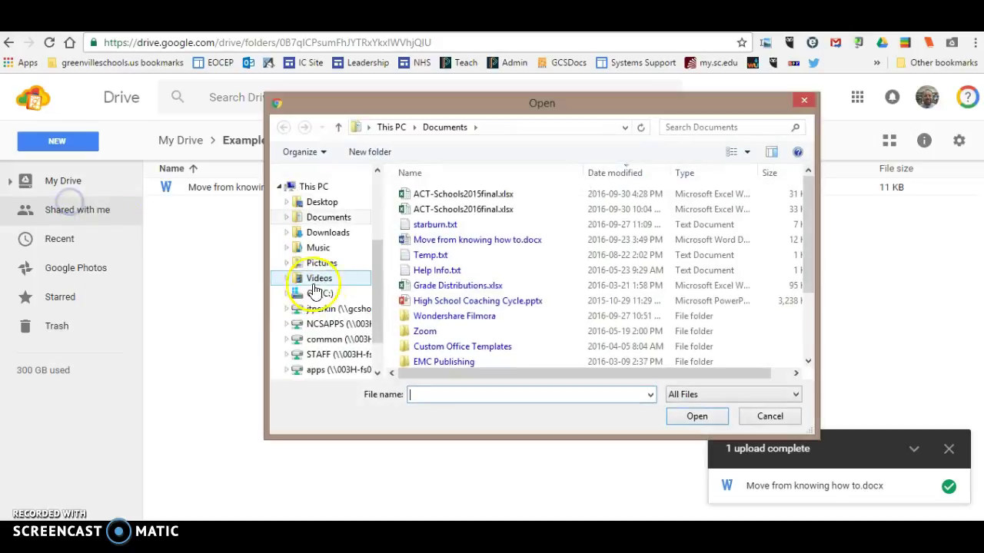
click(447, 286)
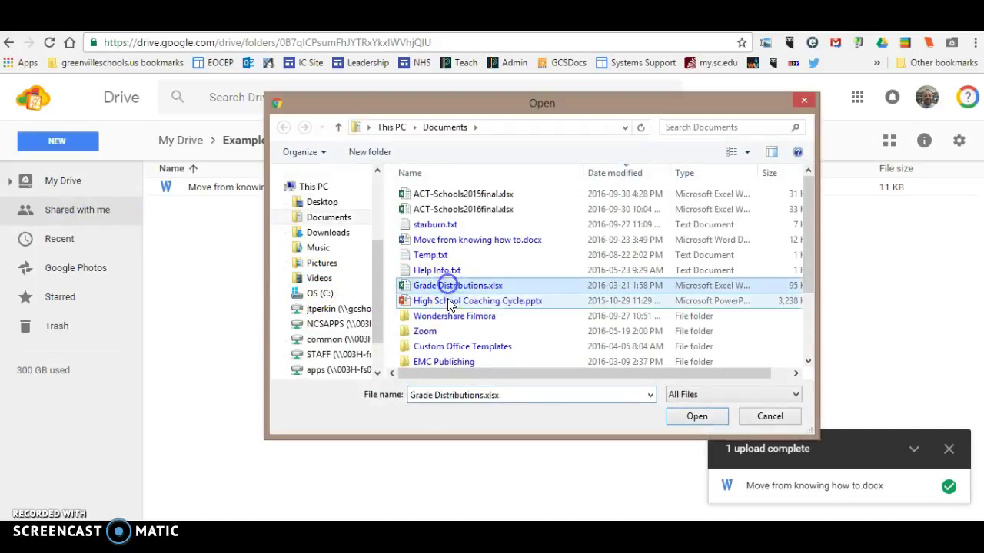
ctrl+click(450, 302)
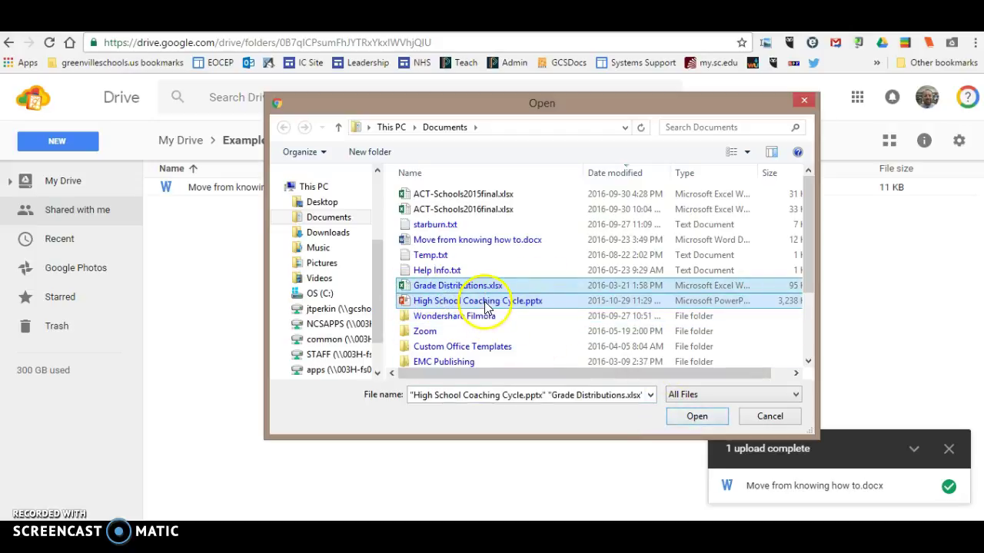
click(695, 416)
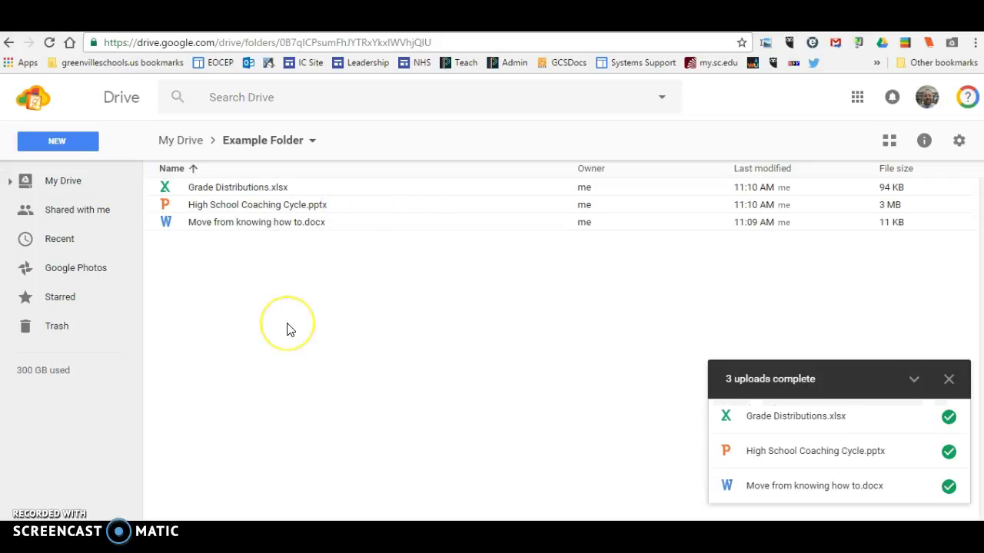
Step: Switch to the synced Google Drive folder in File Explorer, include Example Folder in the desktop sync preferences, and return to Drive in the browser
key(alt+Tab)
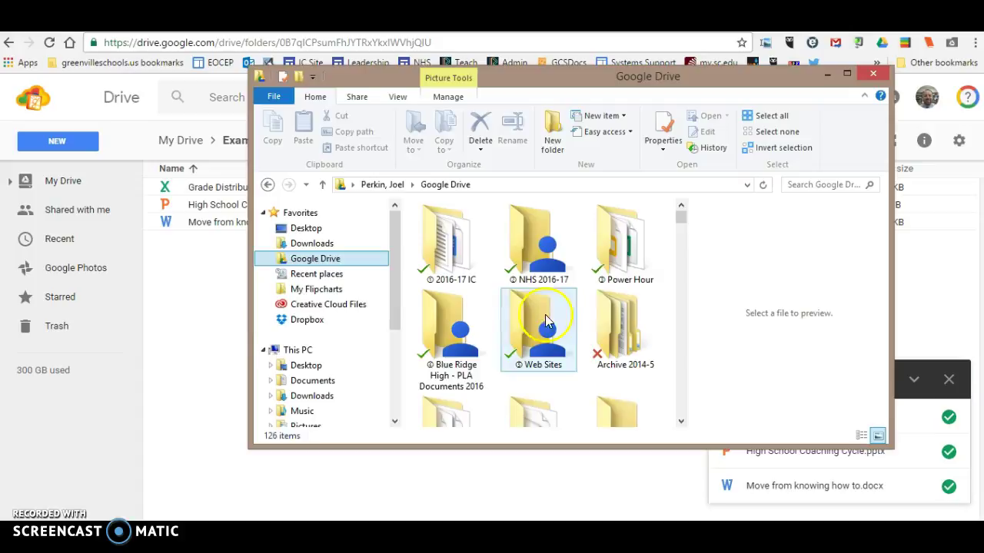
click(594, 309)
scroll(594, 311, down, 2)
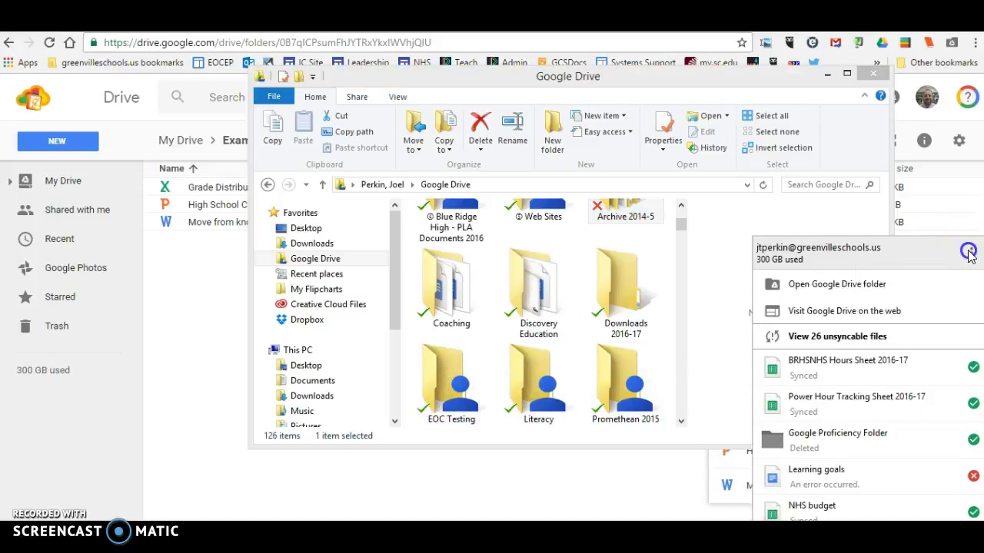
click(969, 254)
click(940, 343)
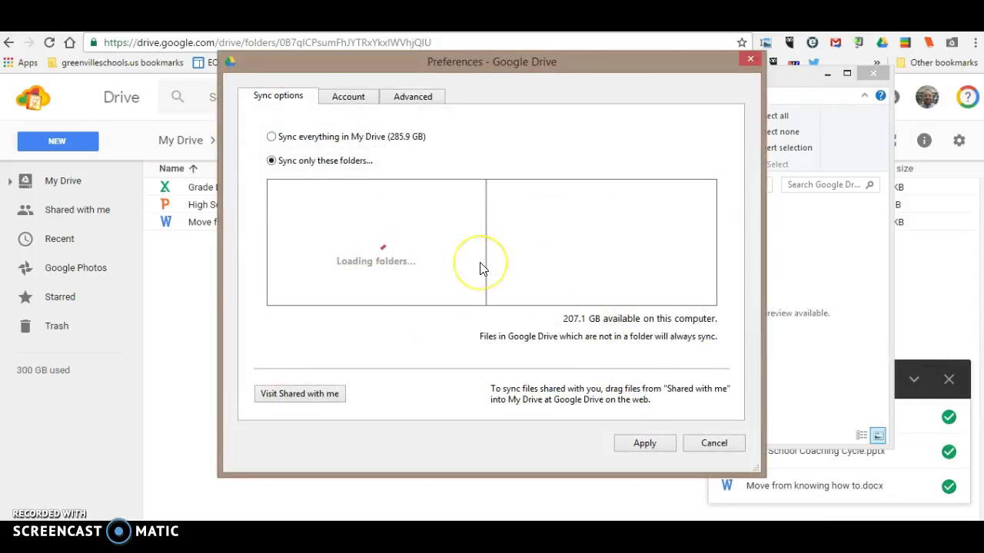
scroll(481, 264, down, 3)
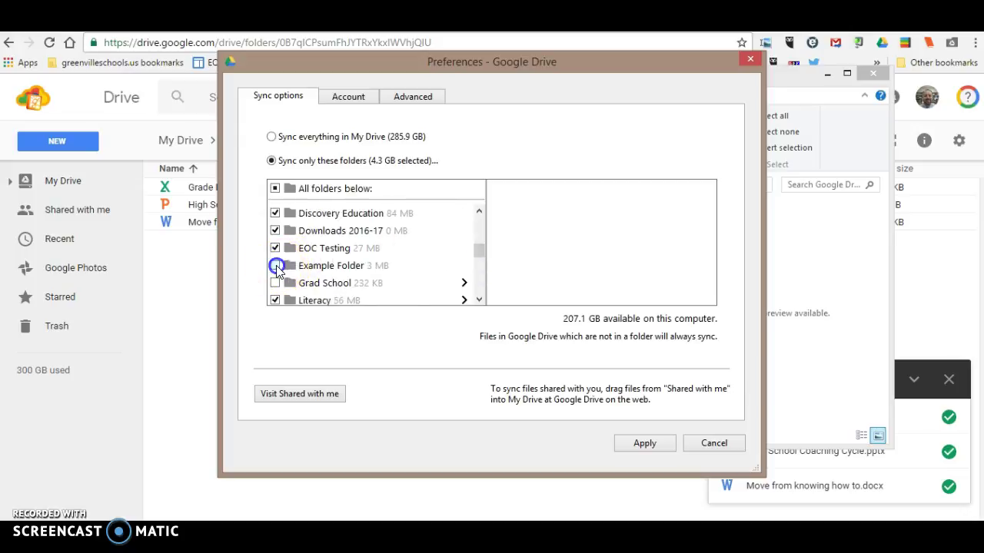
click(276, 266)
click(642, 443)
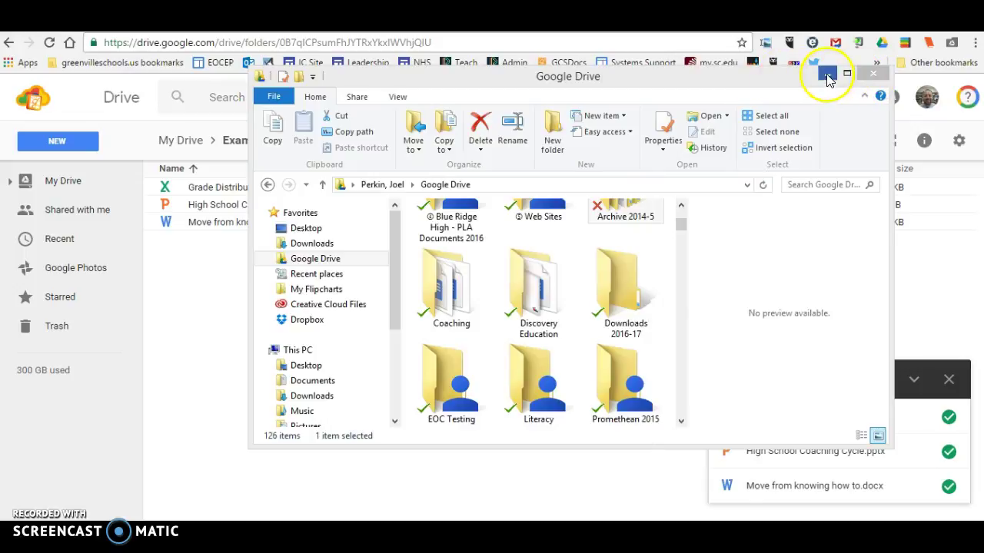
click(873, 73)
click(365, 277)
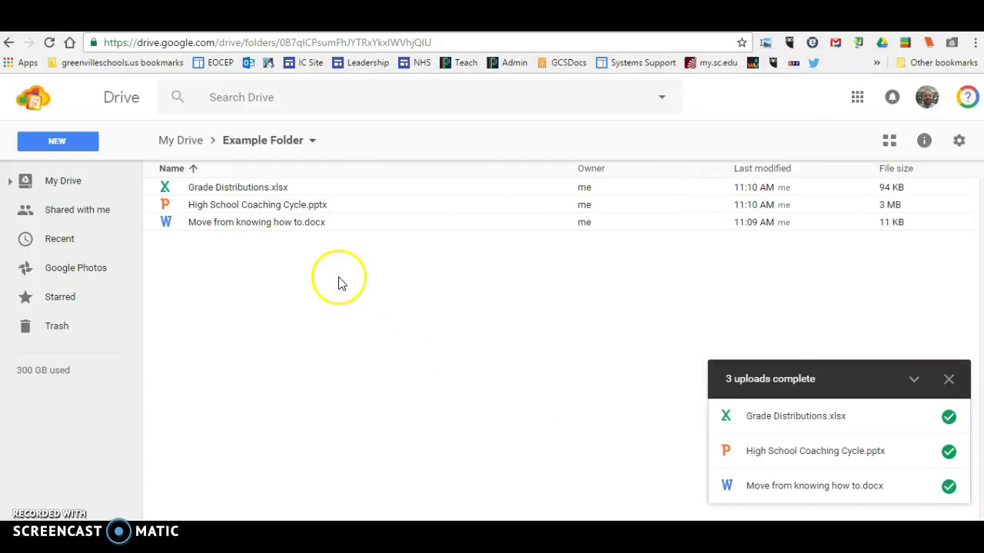
Step: Dismiss the upload notification and turn on converting uploaded files to Google Docs editor format in Drive's settings
click(949, 377)
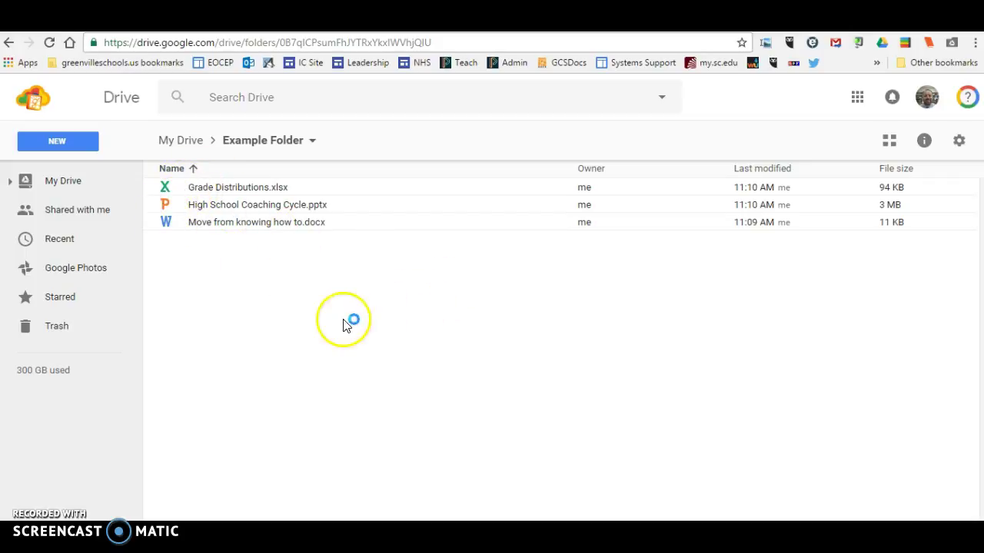
click(956, 142)
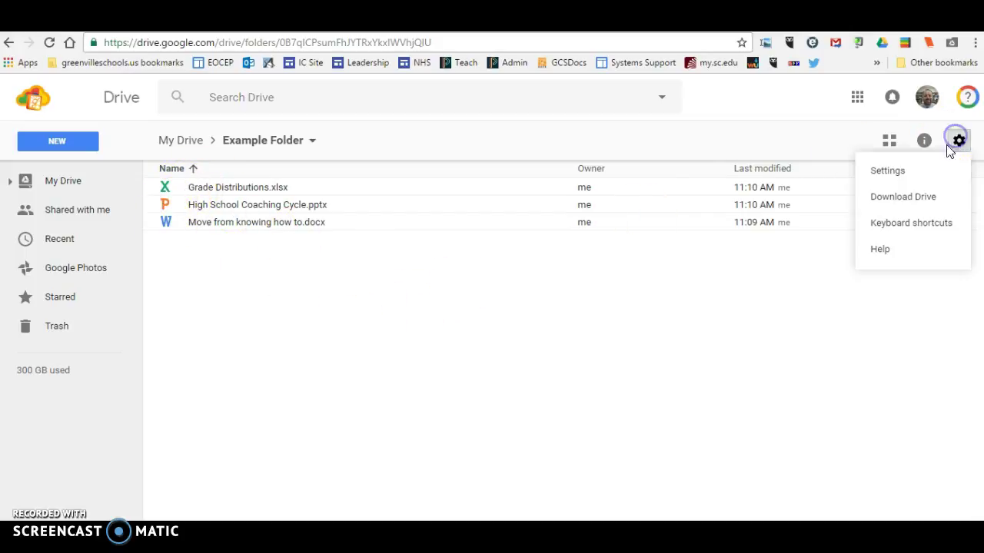
click(911, 170)
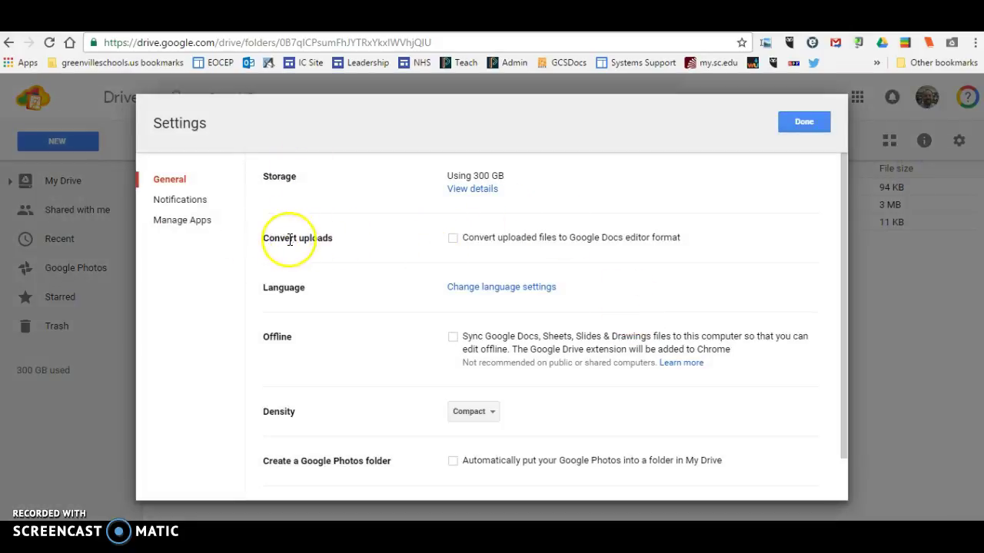
click(453, 238)
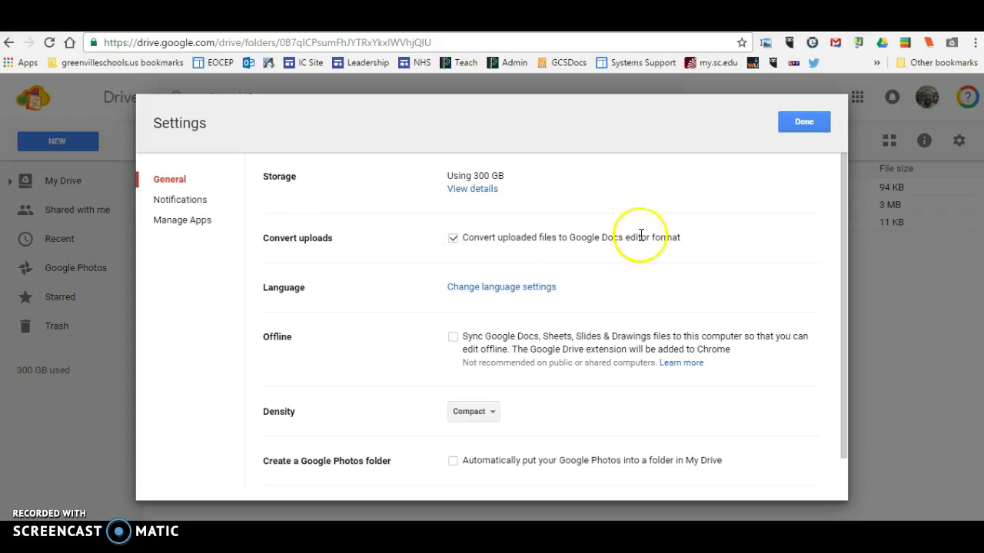
click(803, 123)
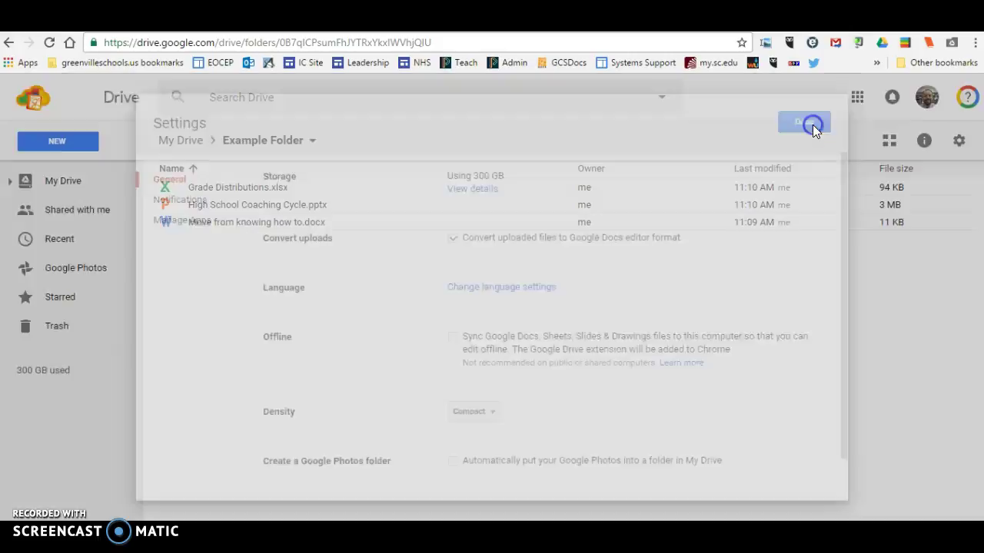
Step: Upload "Move from knowing how to.docx" from Documents into Example Folder again with conversion enabled
click(39, 143)
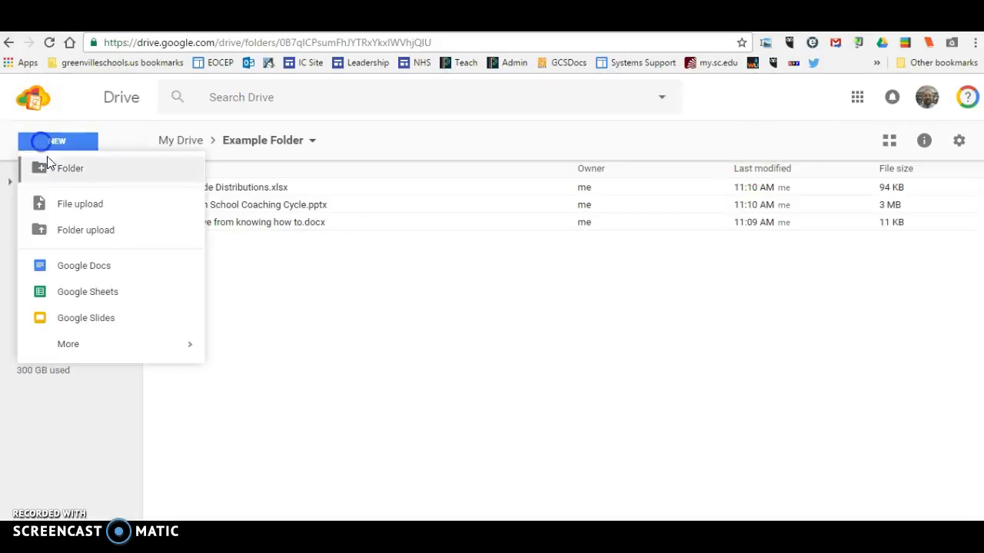
click(40, 202)
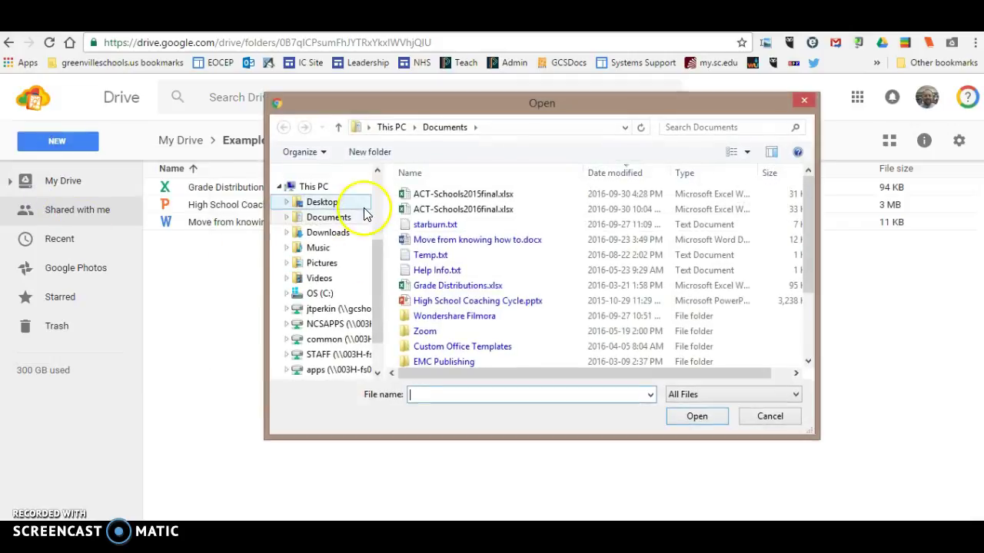
click(467, 244)
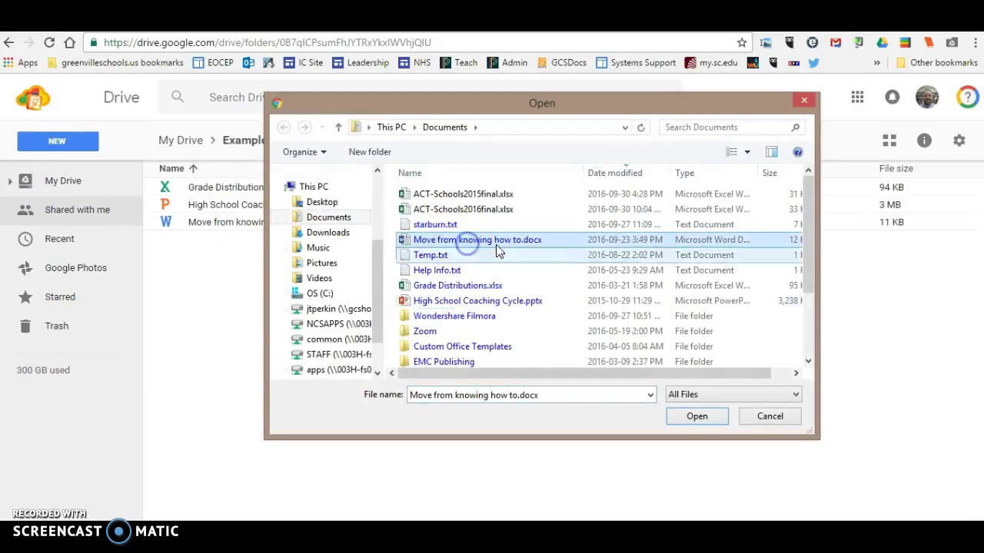
click(697, 417)
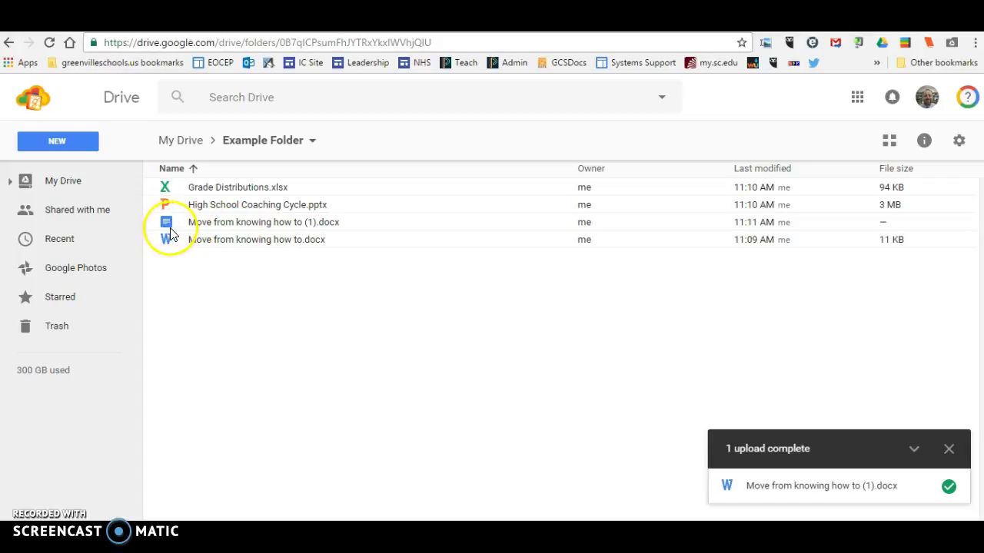
Step: Upload Grade Distributions.xlsx from Documents into Example Folder again as a converted file
click(92, 142)
click(80, 203)
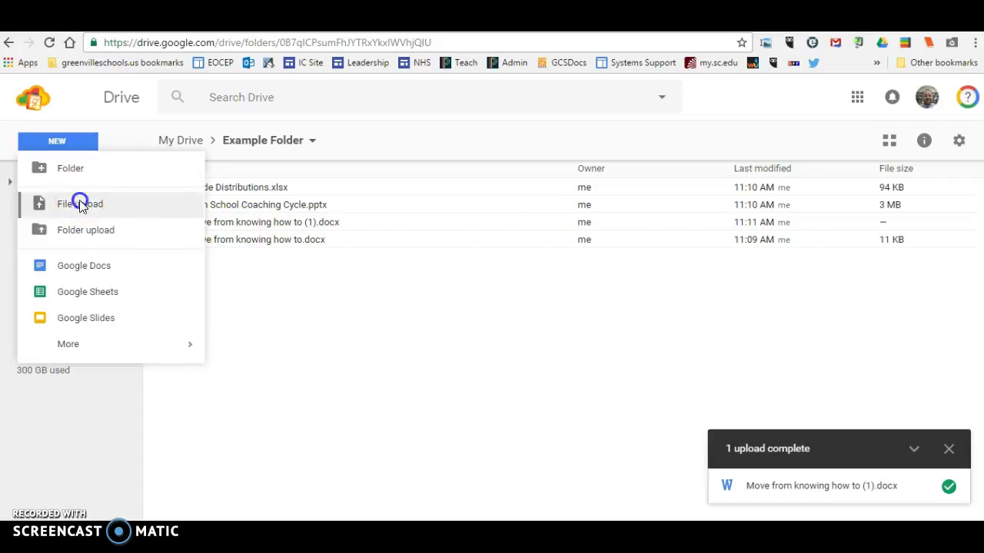
click(460, 286)
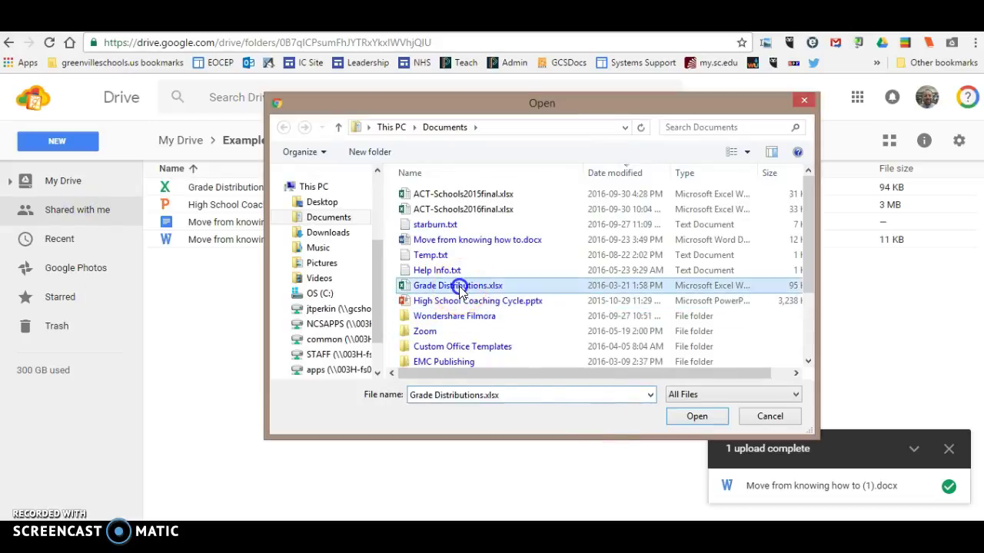
double_click(459, 287)
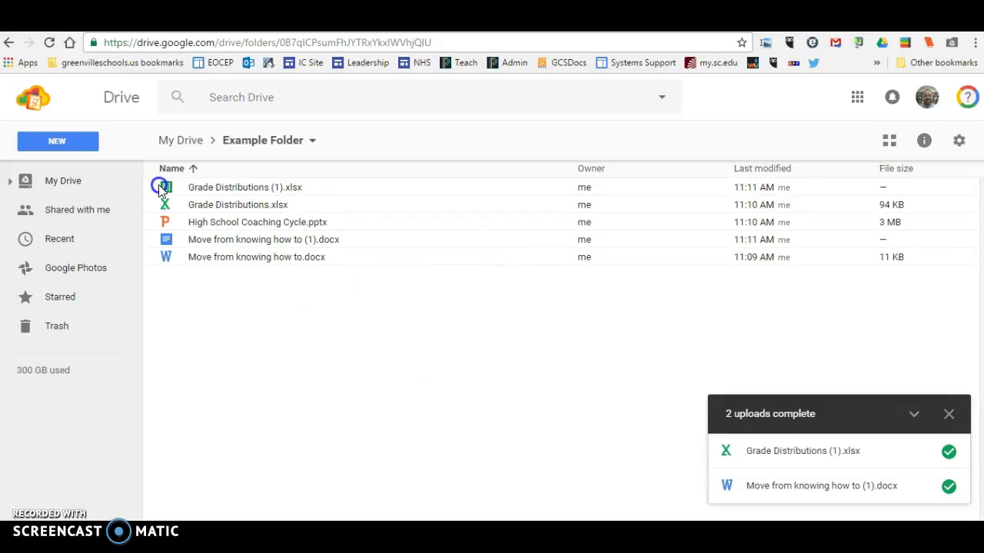
Step: Upload High School Coaching Cycle.pptx from Documents into Example Folder again as a converted file
click(83, 147)
click(85, 199)
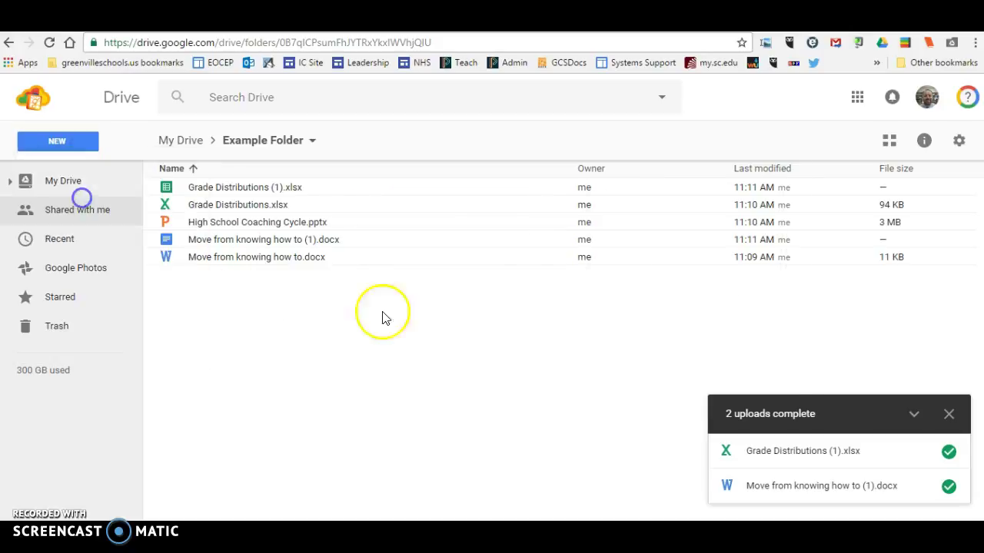
double_click(477, 301)
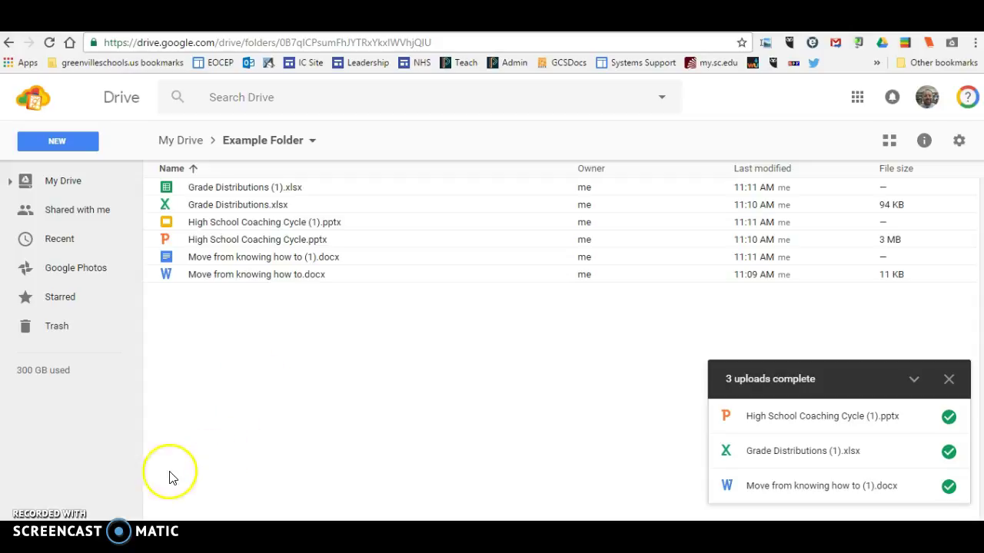
Step: Switch to File Explorer and check the original Office files in the synced Google Drive copy of Example Folder, closing the window when done
key(alt+Tab)
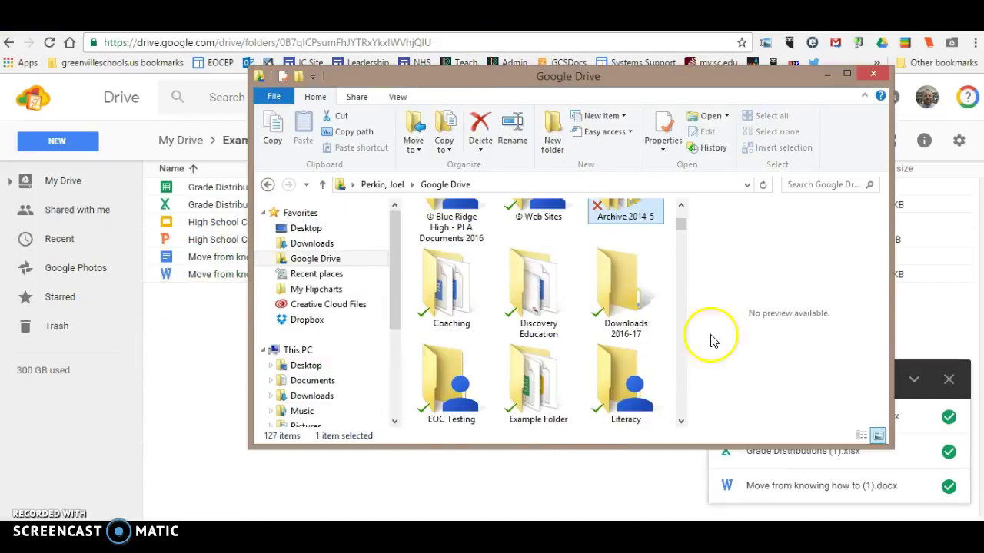
click(462, 419)
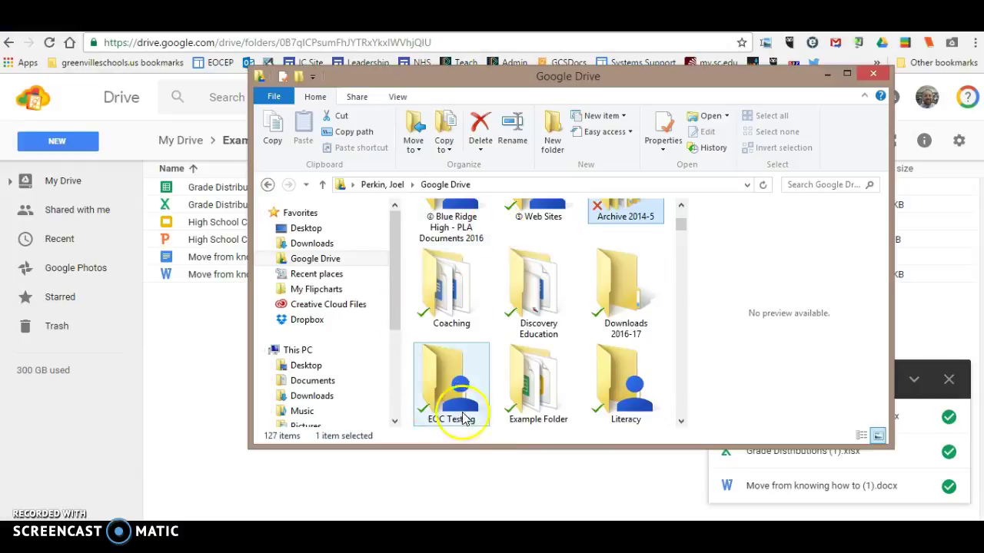
double_click(541, 383)
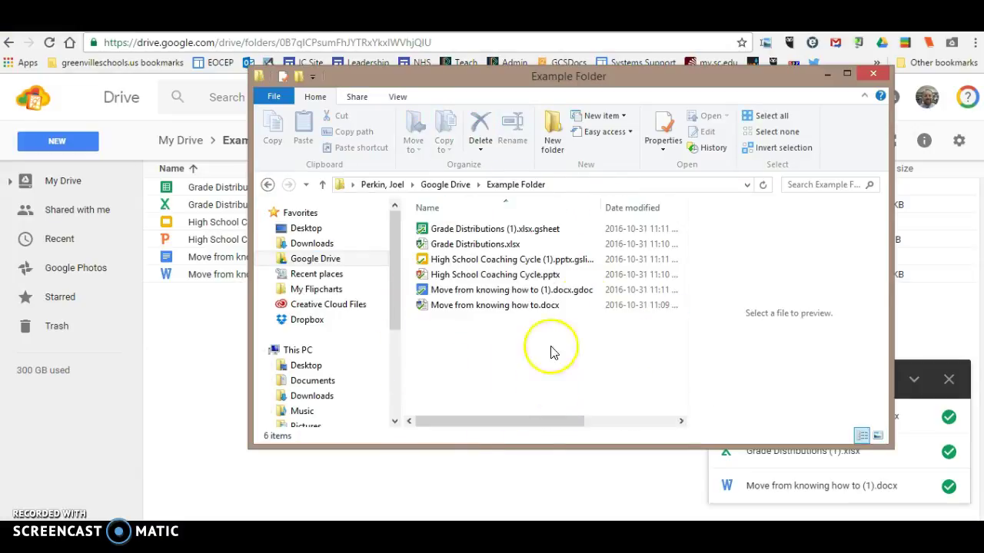
click(452, 244)
click(459, 277)
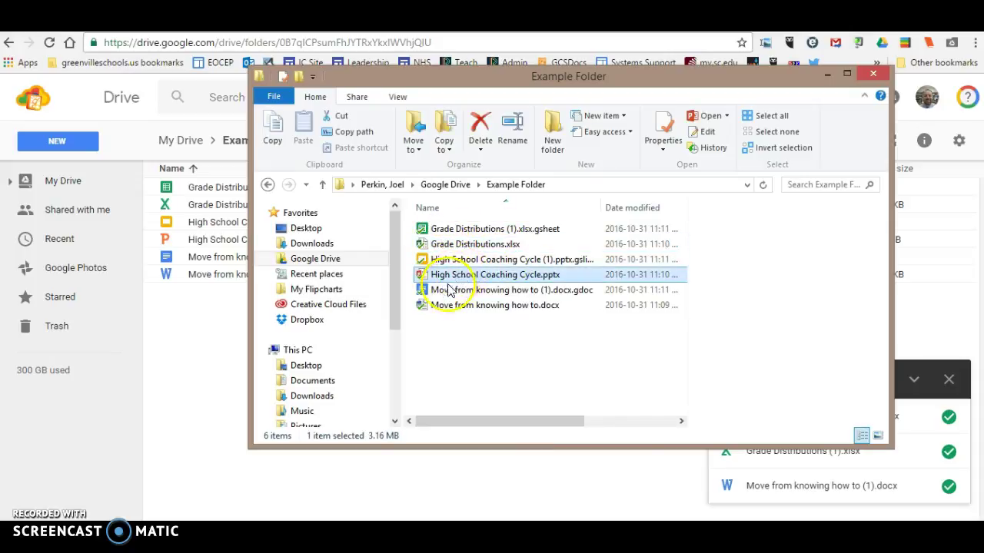
click(443, 307)
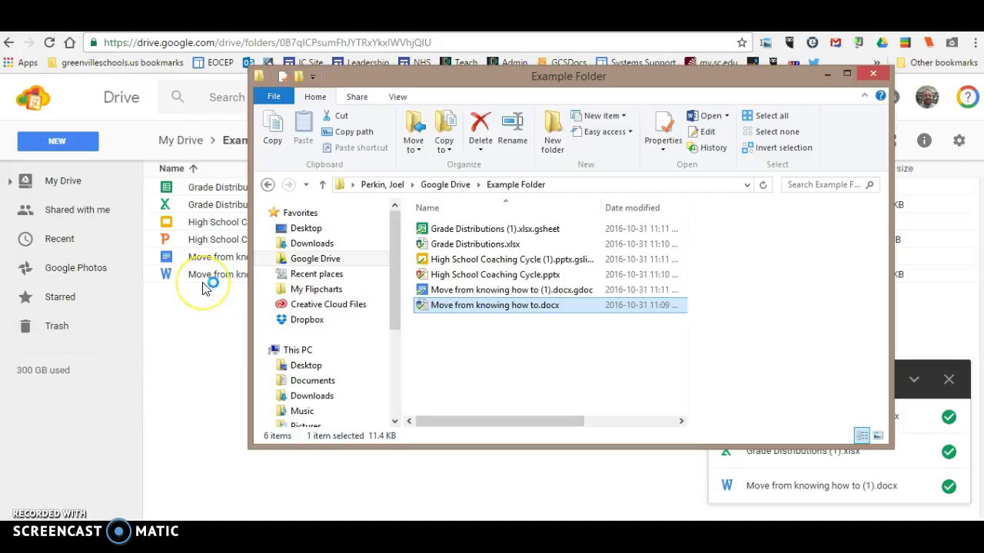
click(874, 78)
click(334, 318)
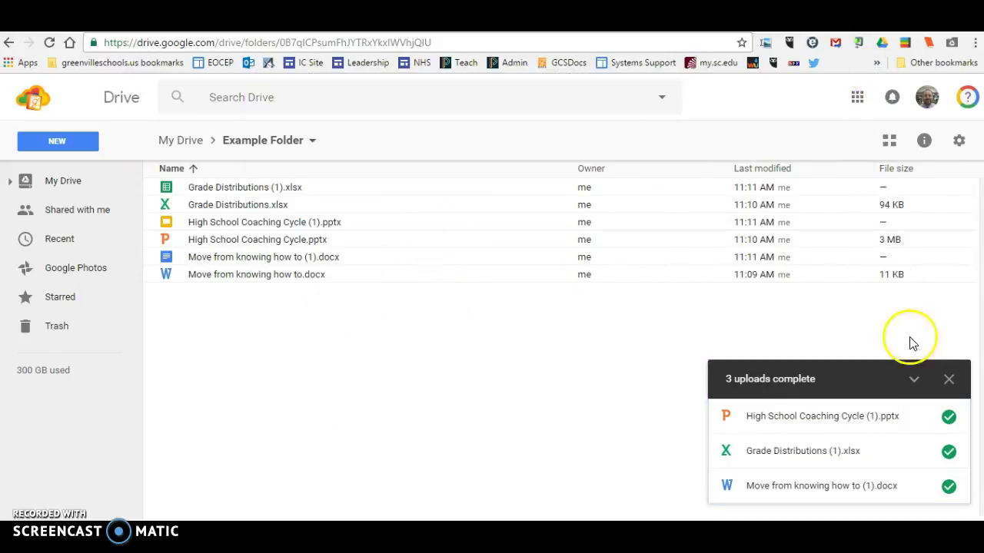
Step: Dismiss the upload notification and turn off converting uploaded files to Google Docs editor format in Drive's settings
click(948, 379)
click(958, 141)
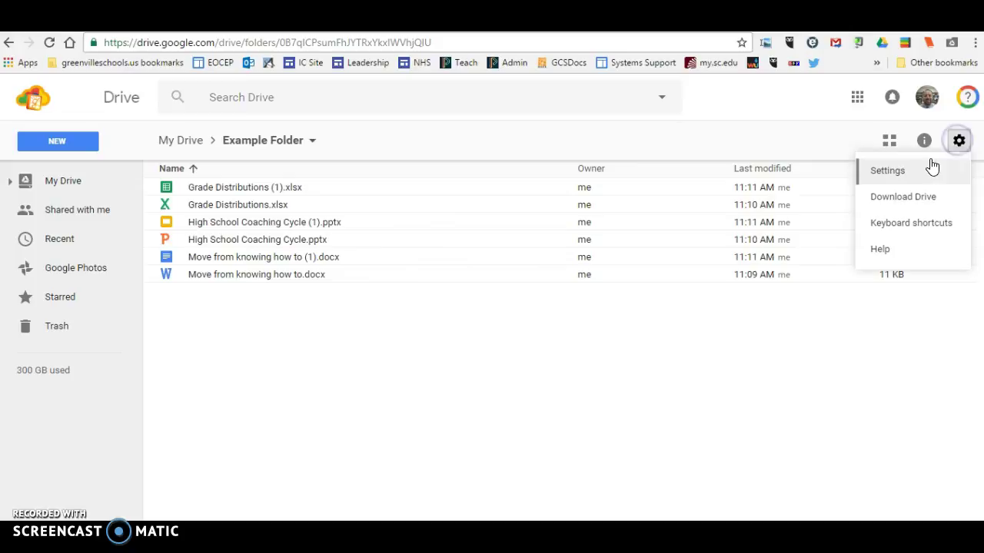
click(887, 170)
click(451, 237)
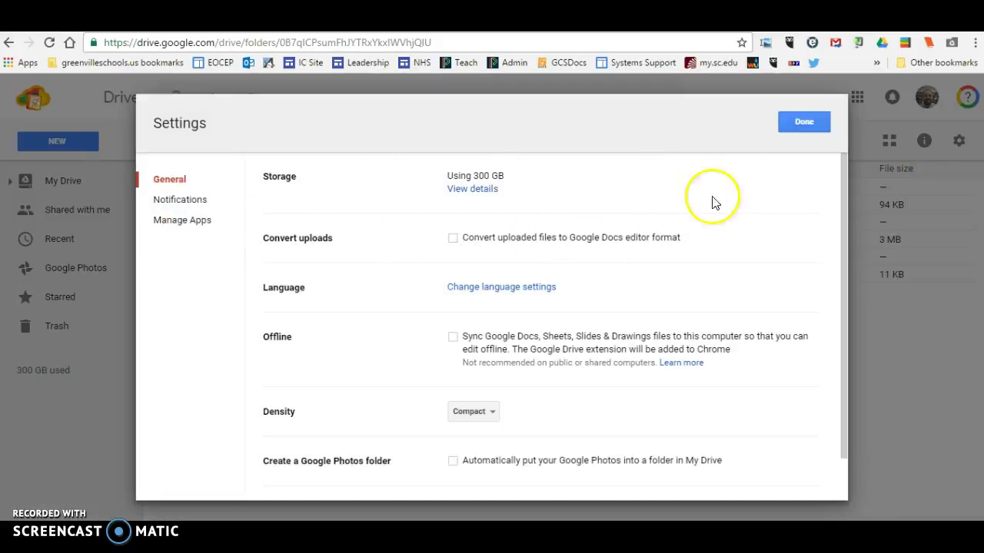
click(801, 123)
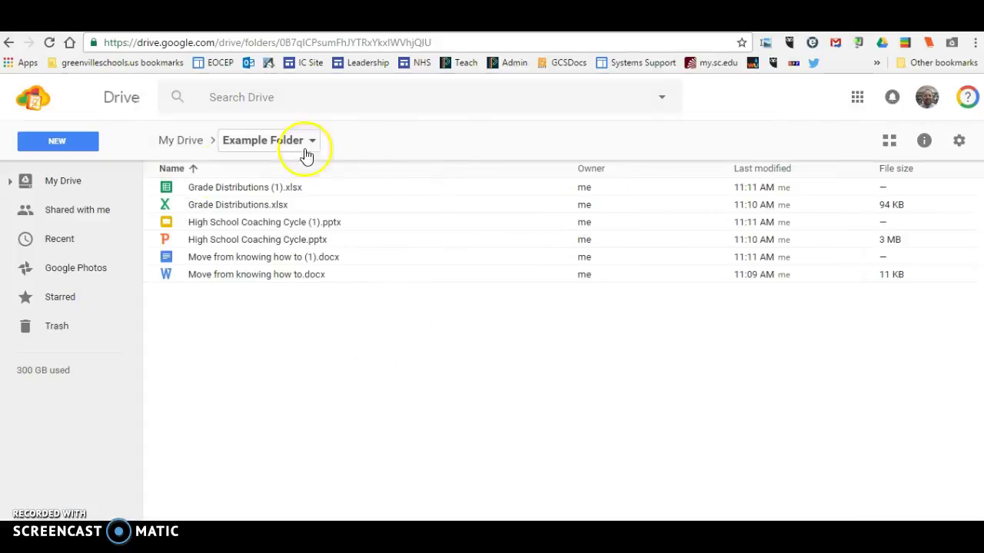
Step: Upload the Recording #41 folder from Documents > Screencast-O-Matic into Example Folder
click(86, 140)
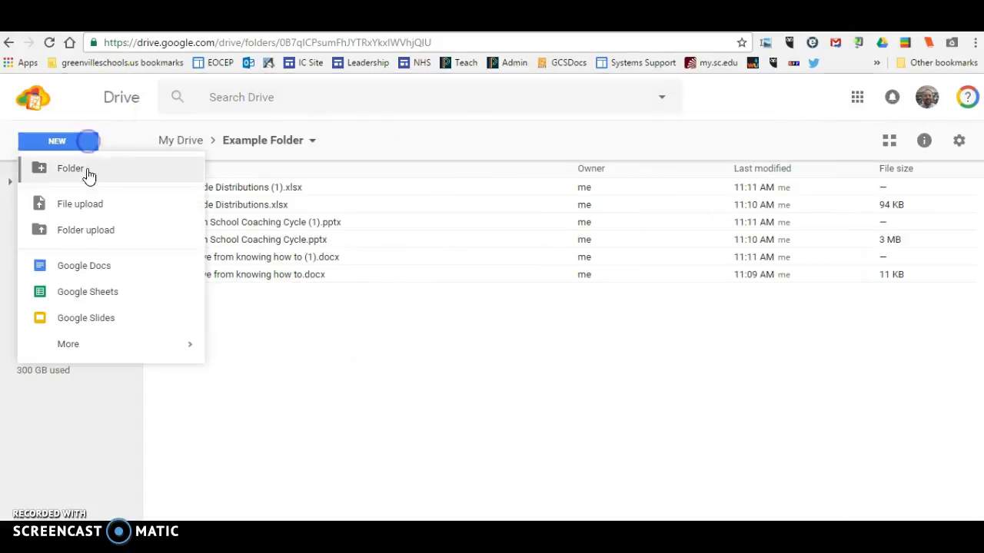
click(94, 230)
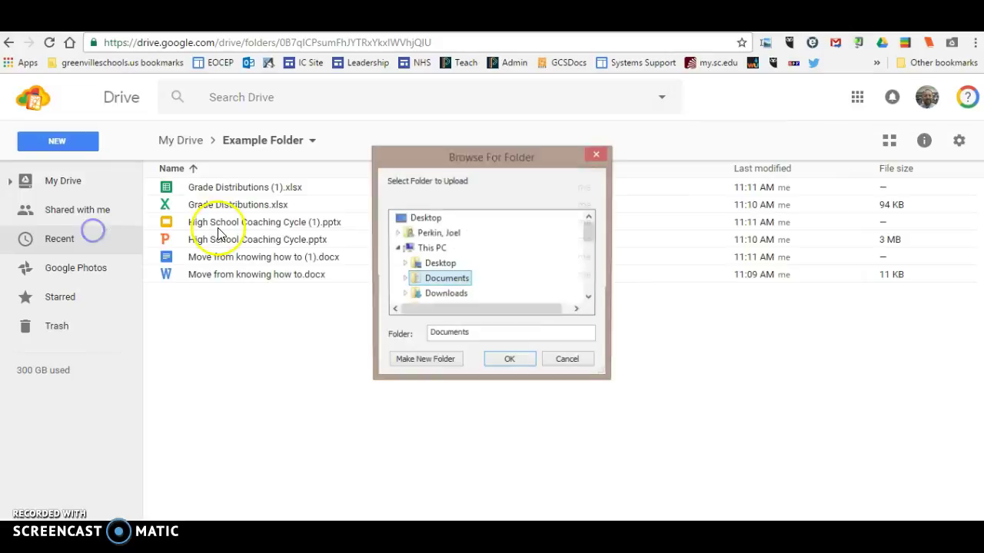
click(402, 279)
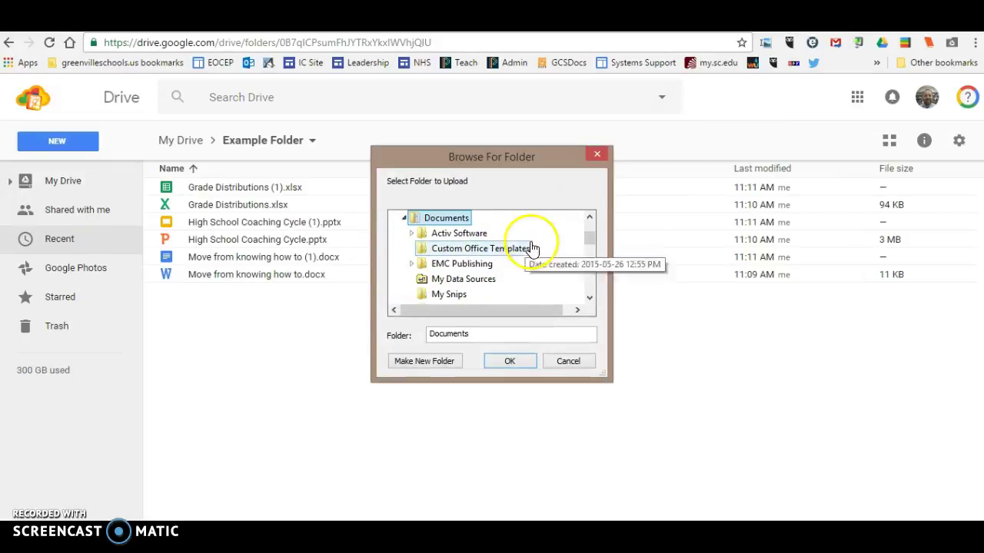
scroll(522, 248, down, 1)
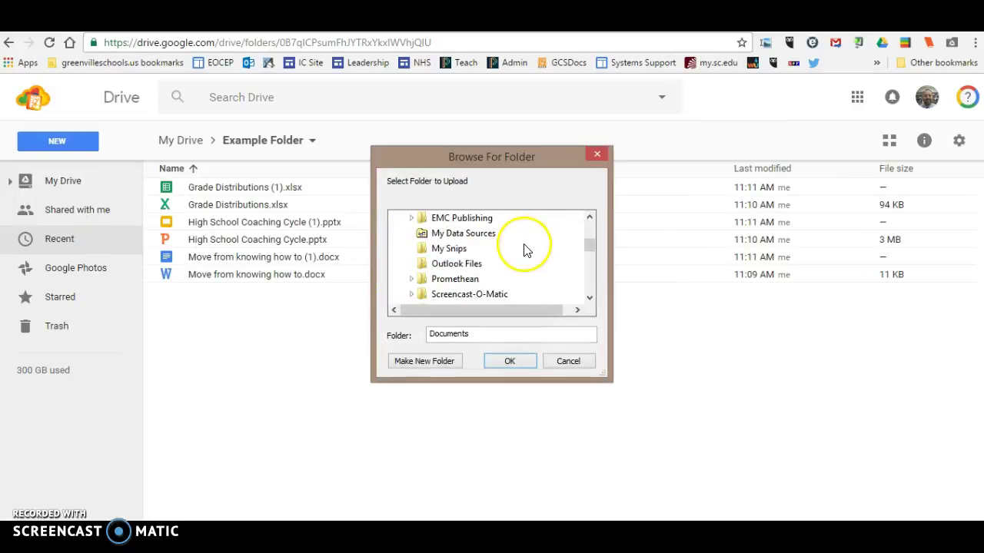
click(461, 296)
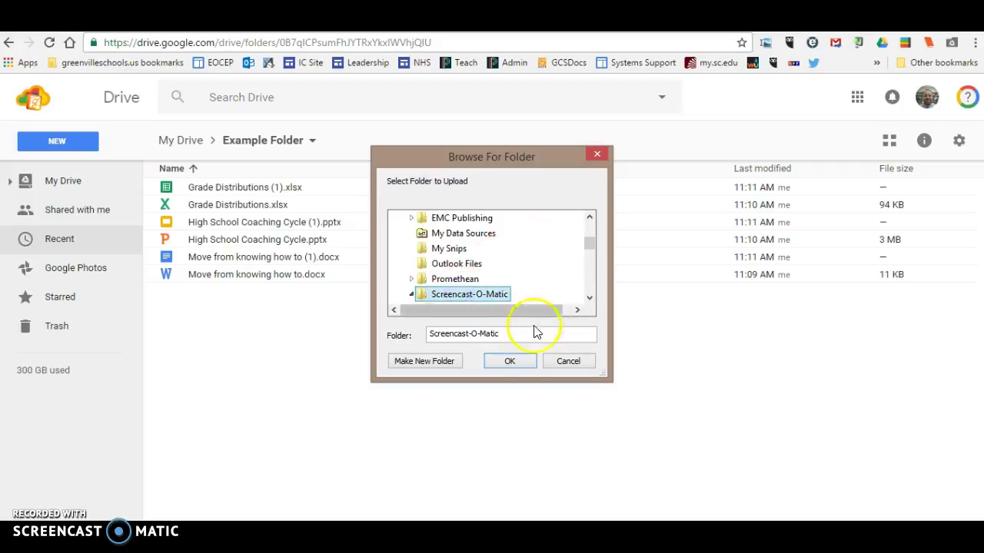
click(510, 361)
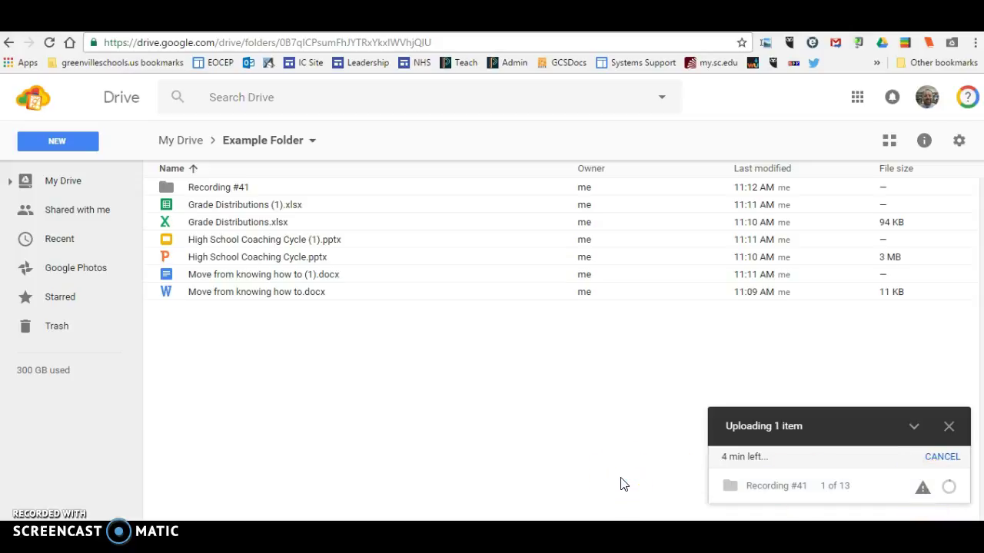
Step: Review the problem details for the Recording #41 upload, close them, and minimize the upload notification
click(922, 489)
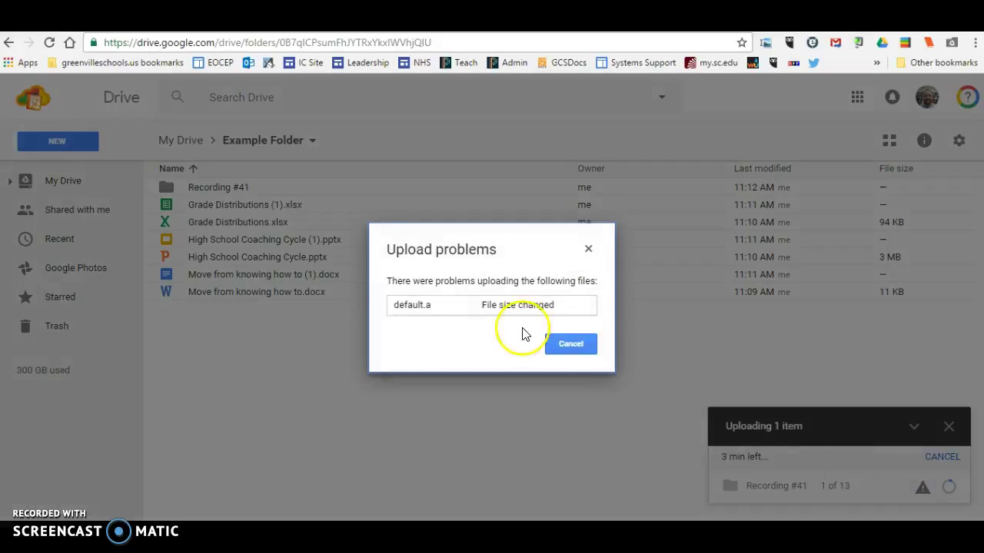
click(588, 248)
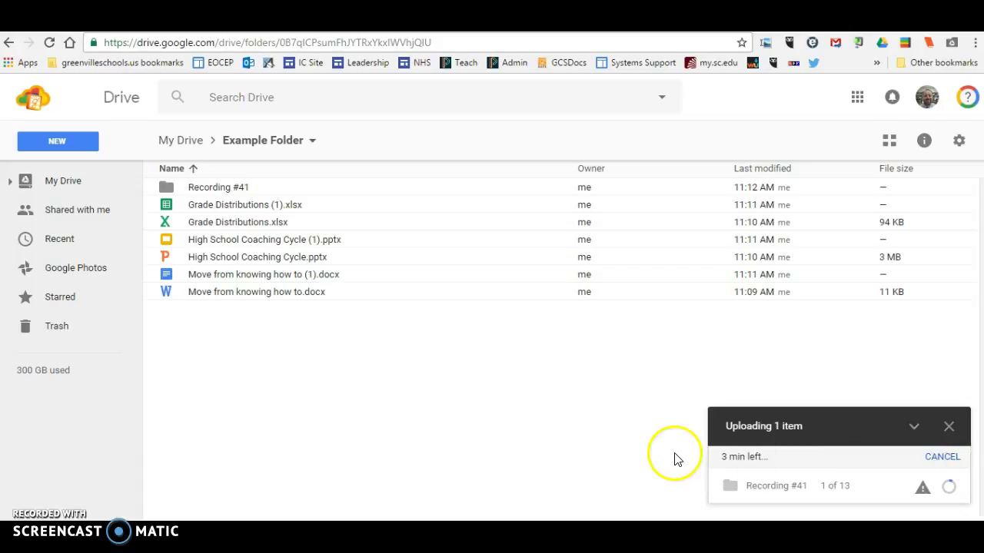
click(914, 426)
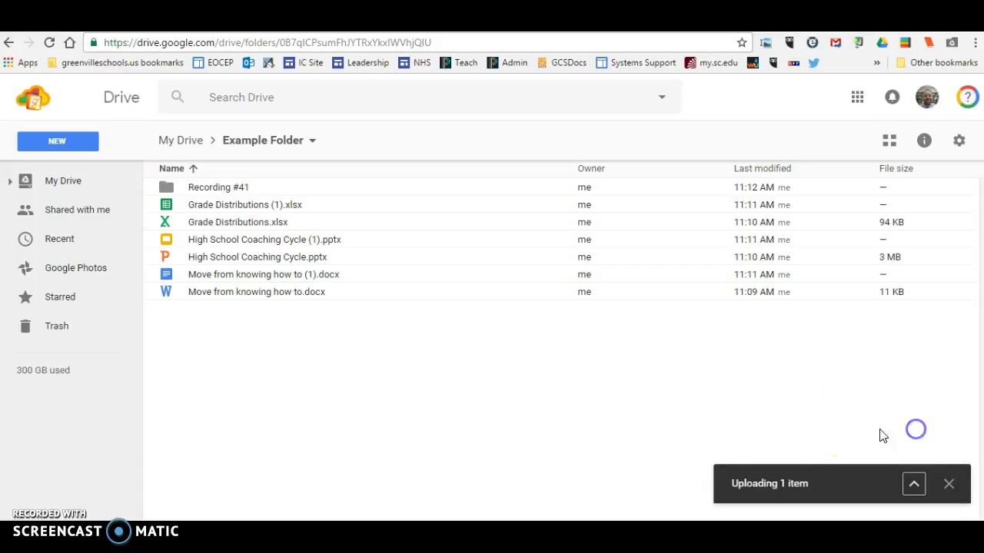
click(399, 415)
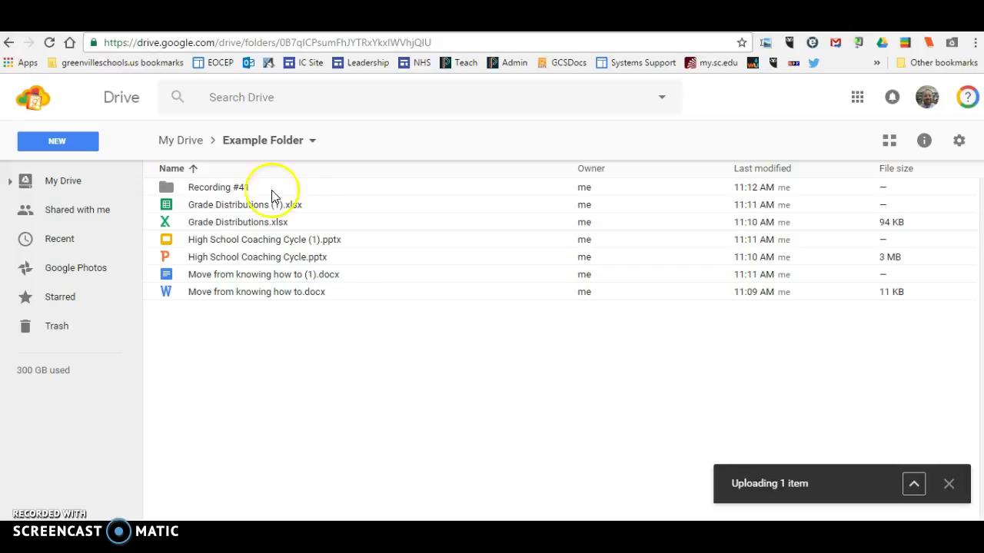
Step: Return to My Drive and change Example Folder's color to pink
click(192, 140)
click(240, 349)
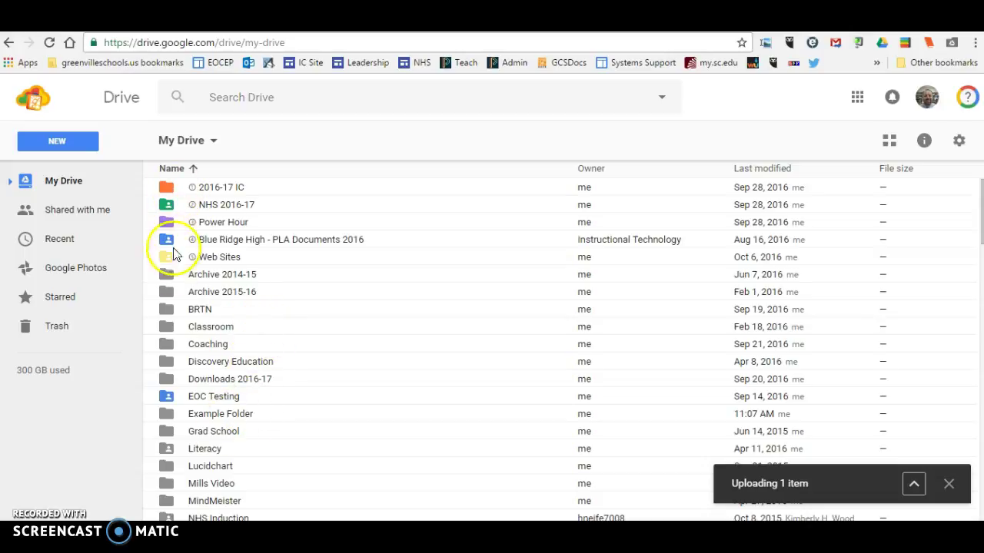
right_click(233, 415)
mouse_move(359, 278)
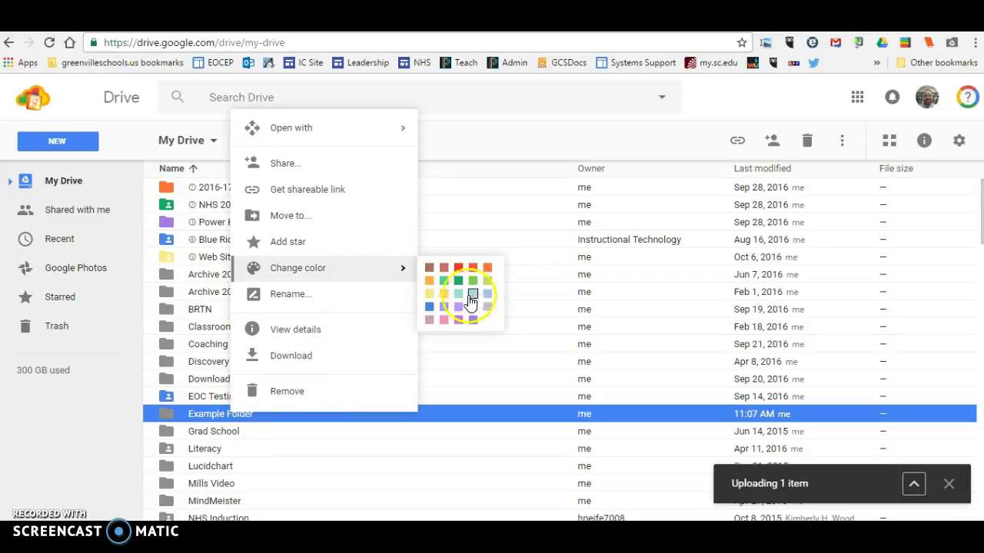
click(441, 323)
click(318, 399)
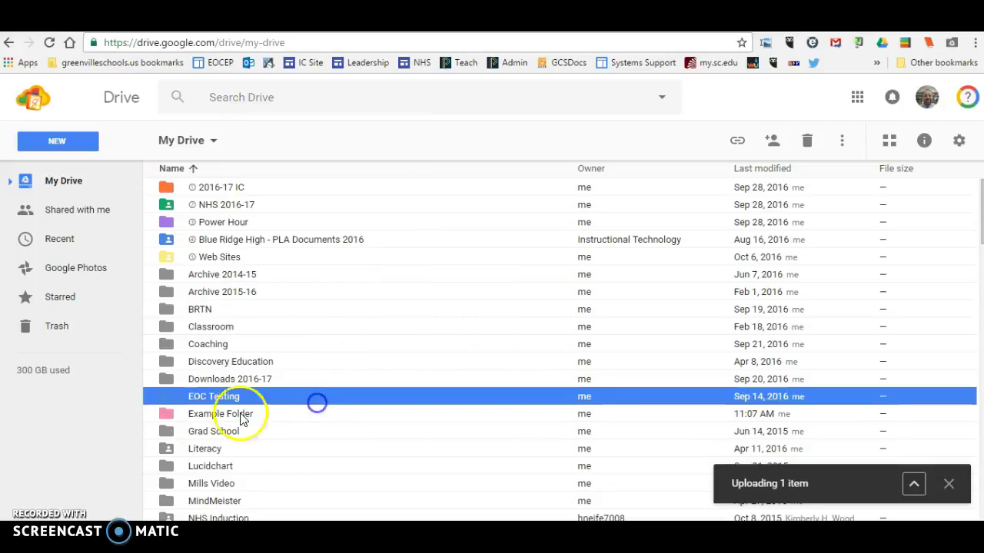
click(321, 326)
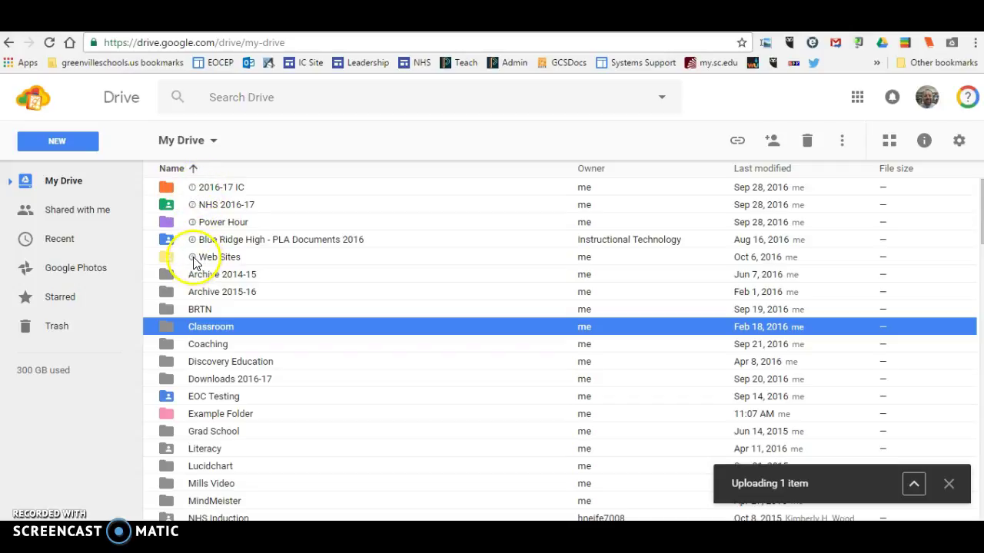
right_click(228, 413)
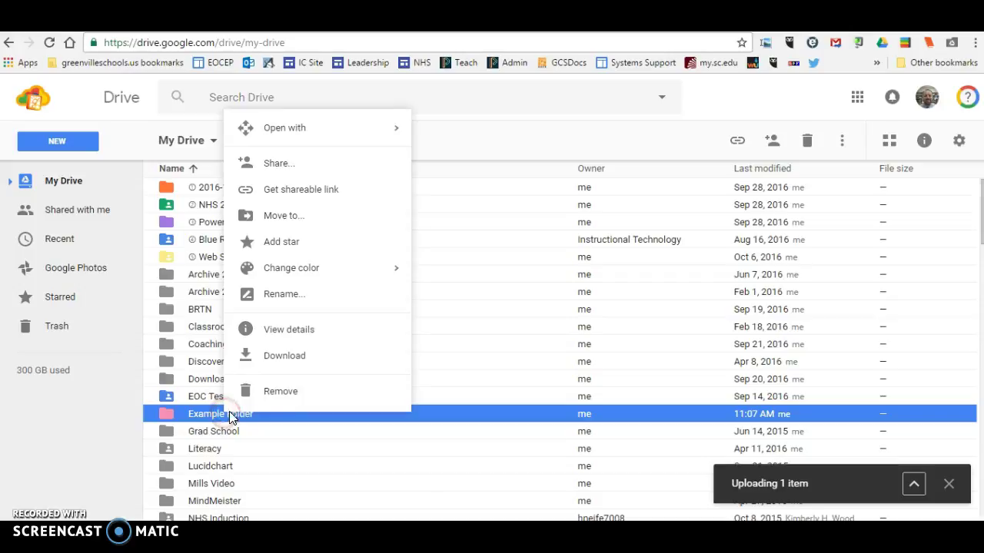
click(294, 302)
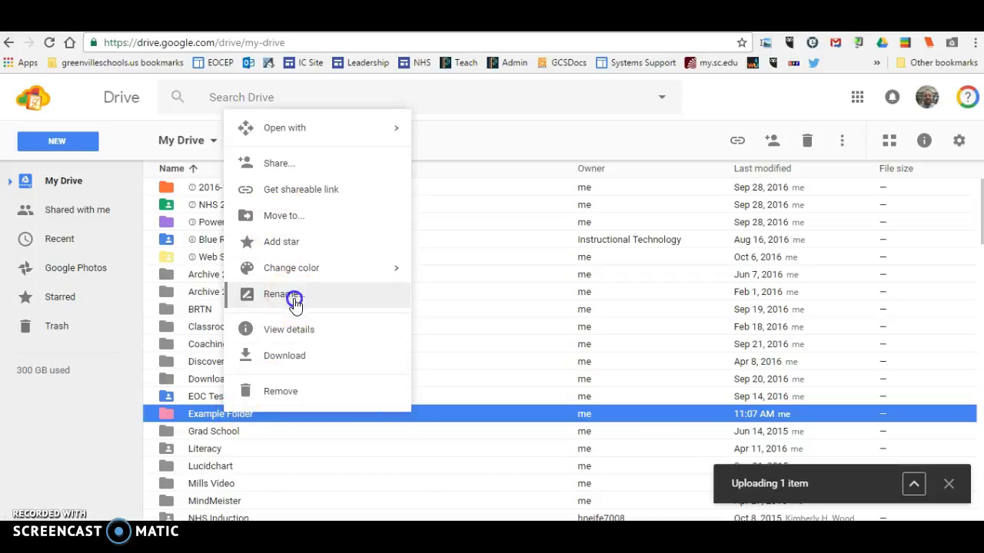
click(376, 308)
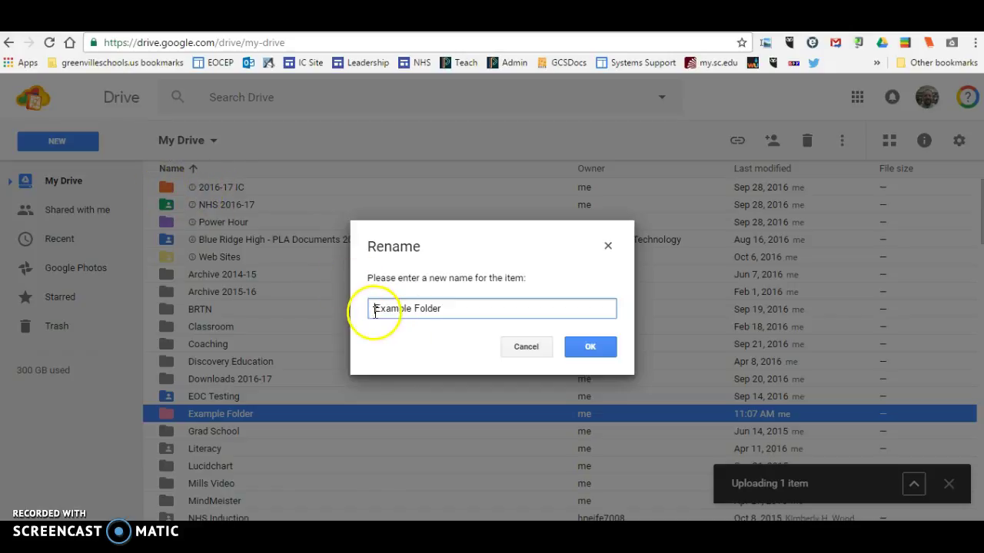
click(527, 347)
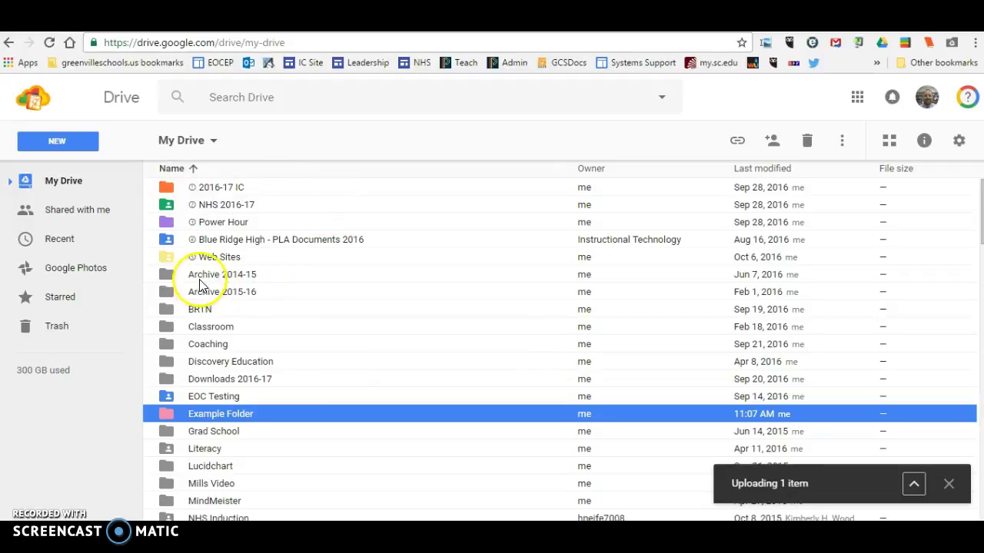
Step: Look through the list of folders and files in My Drive
scroll(219, 329, down, 2)
scroll(219, 330, down, 4)
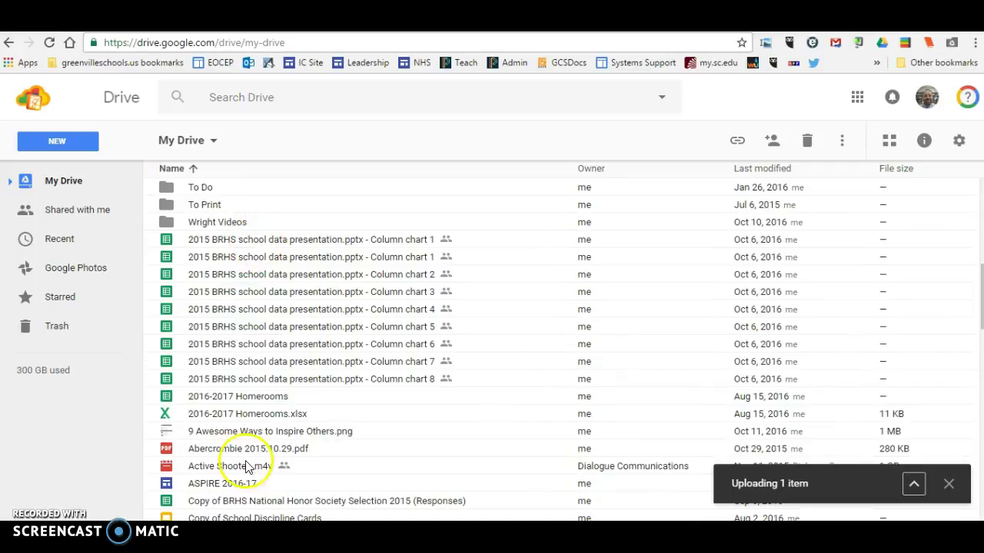
scroll(238, 338, up, 4)
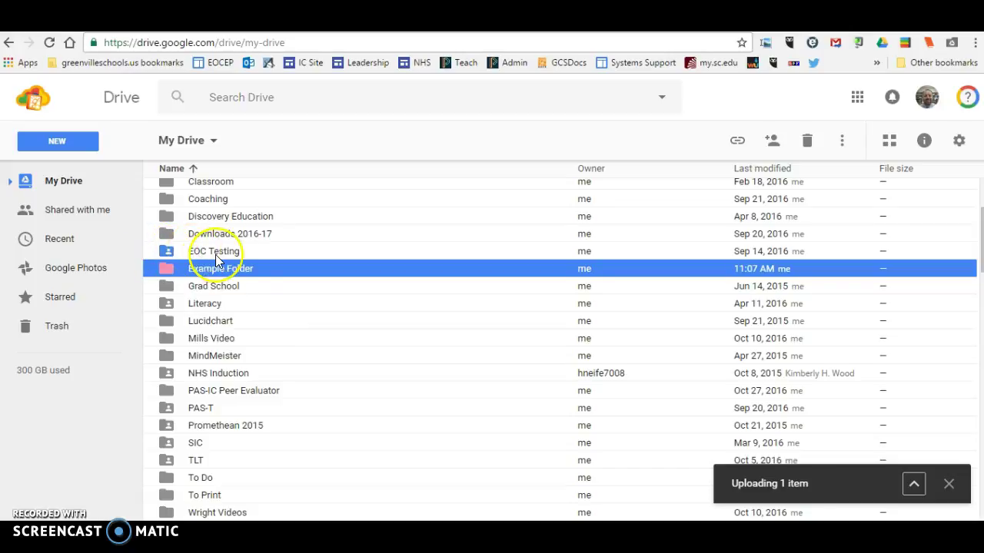
scroll(215, 254, up, 2)
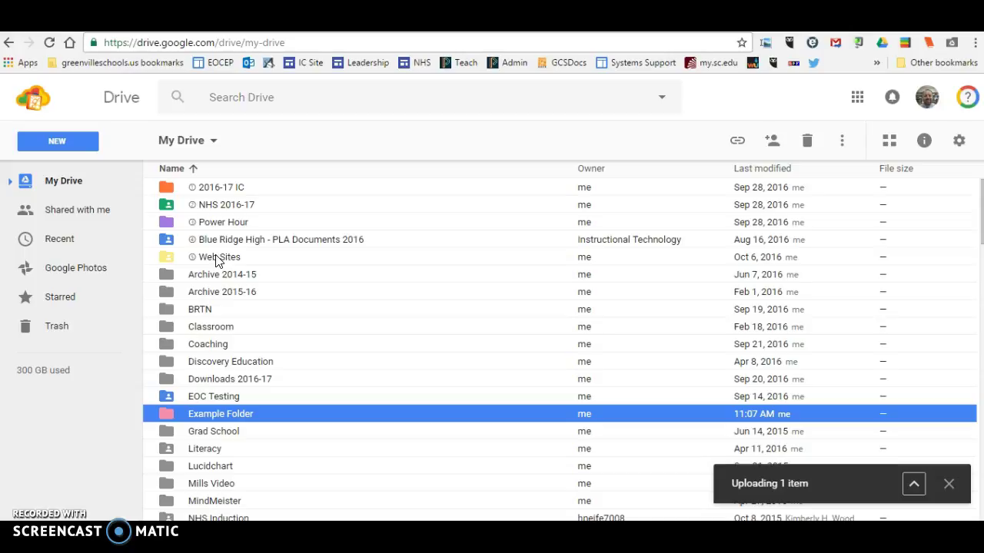
right_click(249, 415)
click(313, 175)
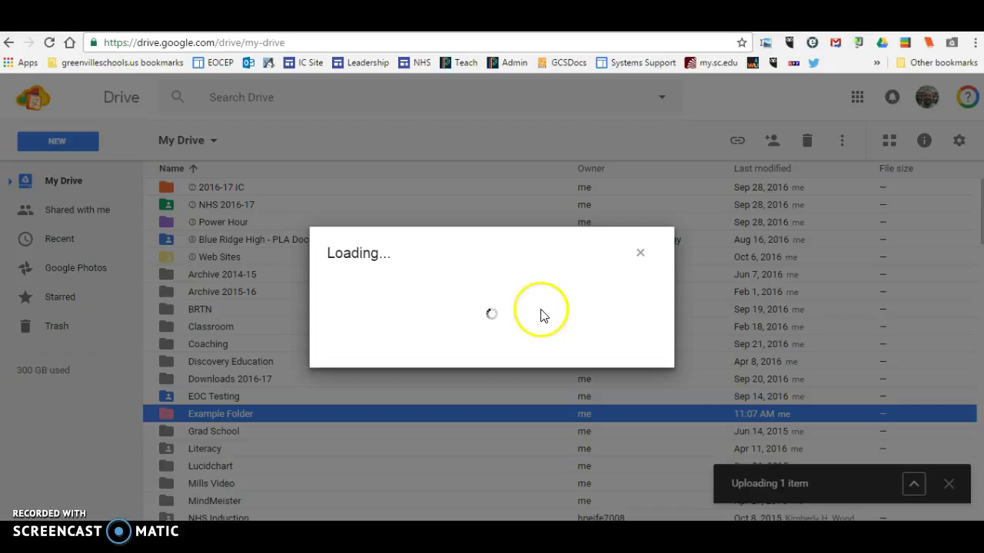
click(640, 253)
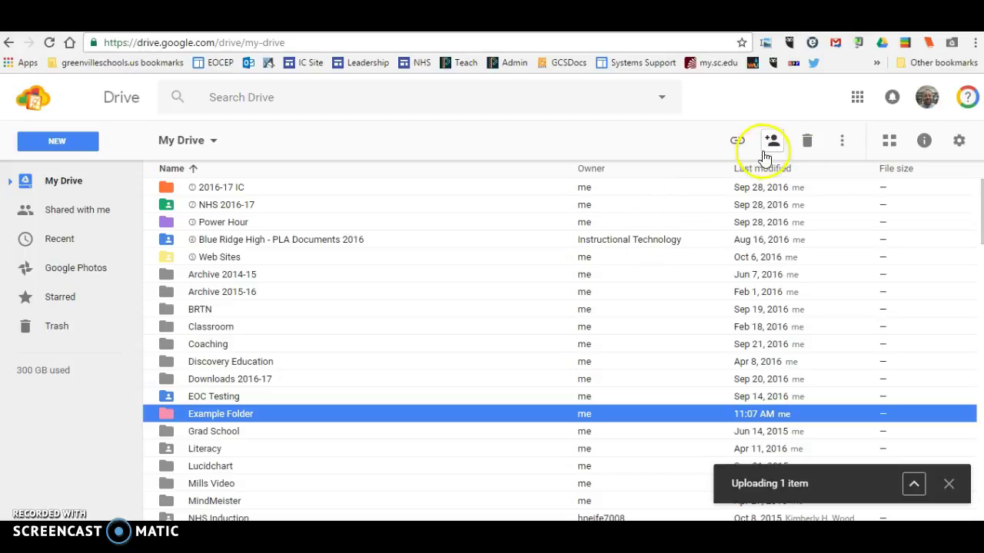
Step: Search Drive's Help for "how many shares for a file" and look through the suggested articles
click(955, 143)
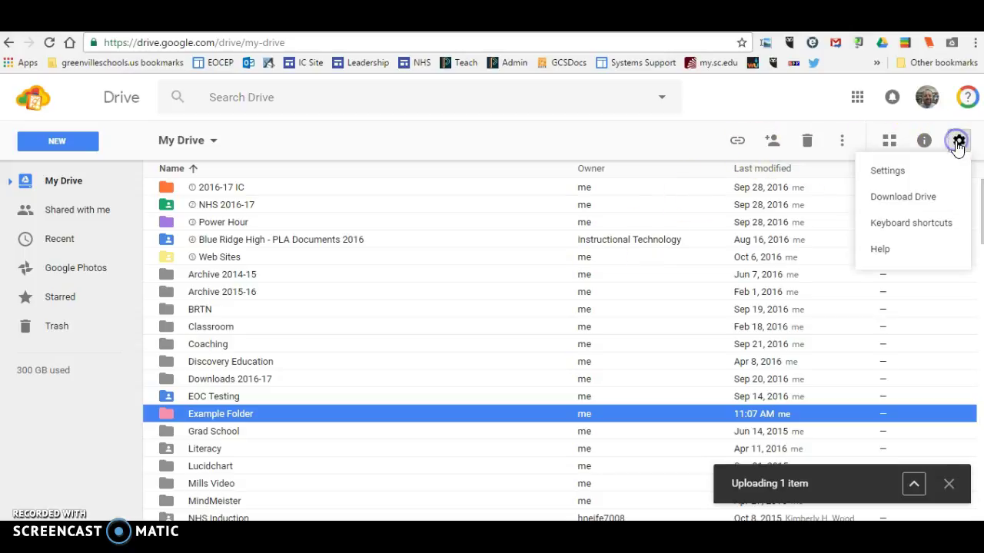
click(895, 253)
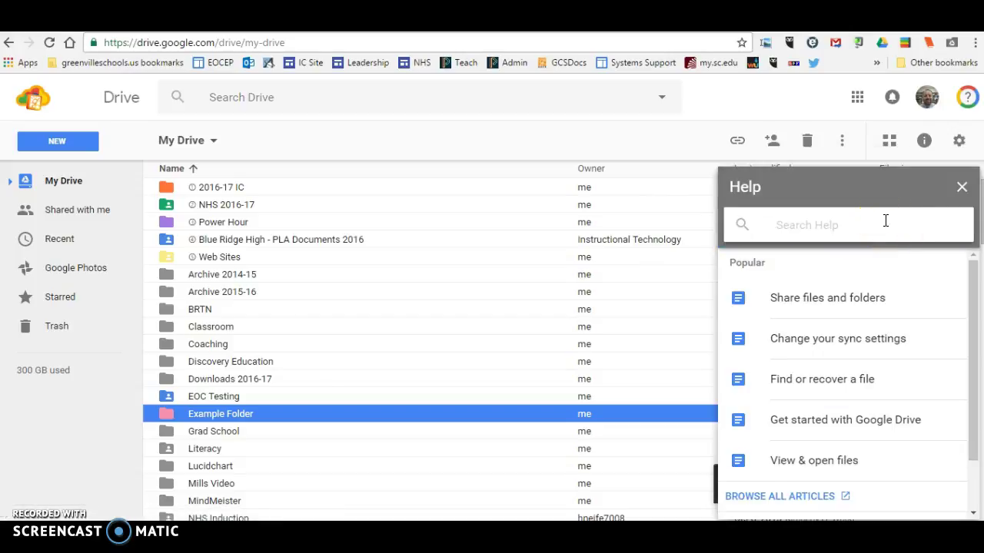
text(how many shares)
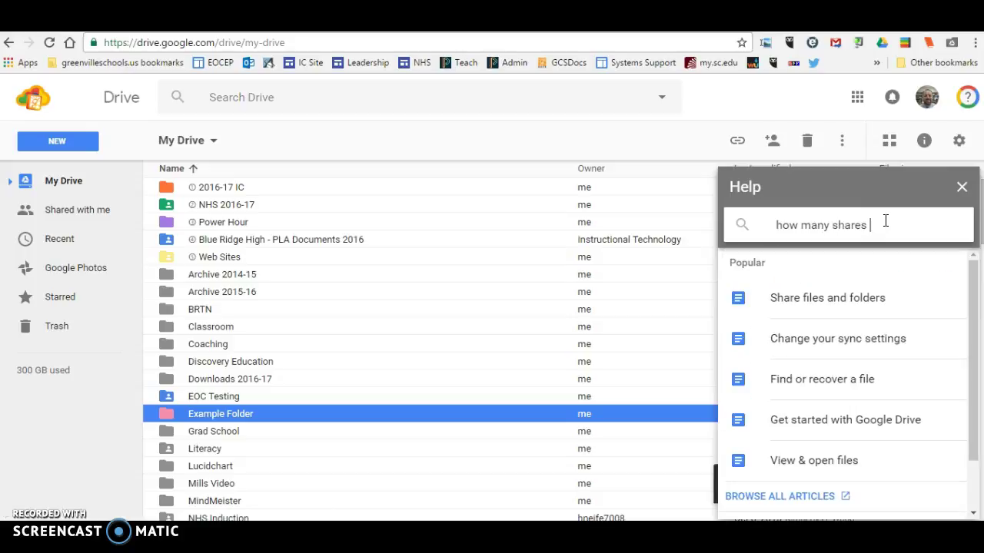
text( for a file)
key(Return)
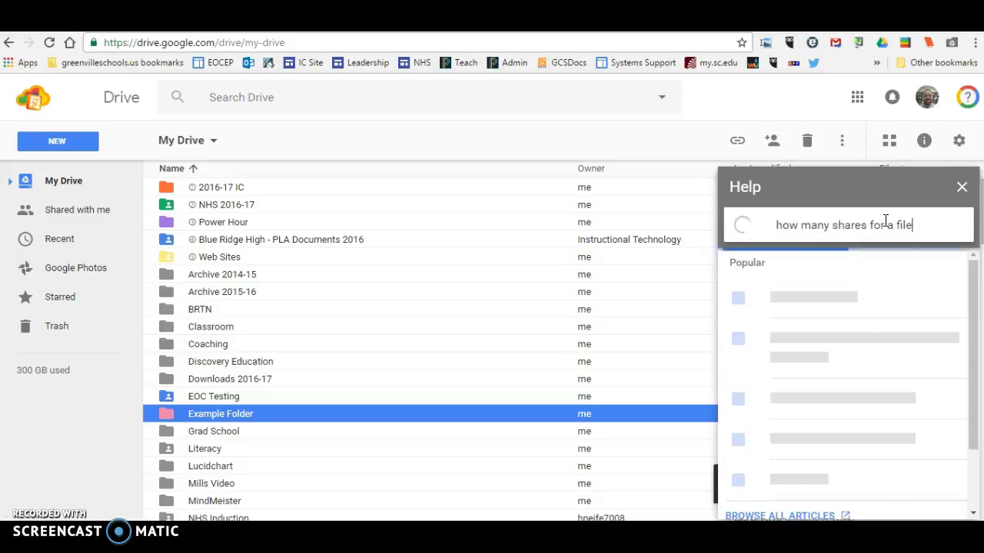
click(893, 237)
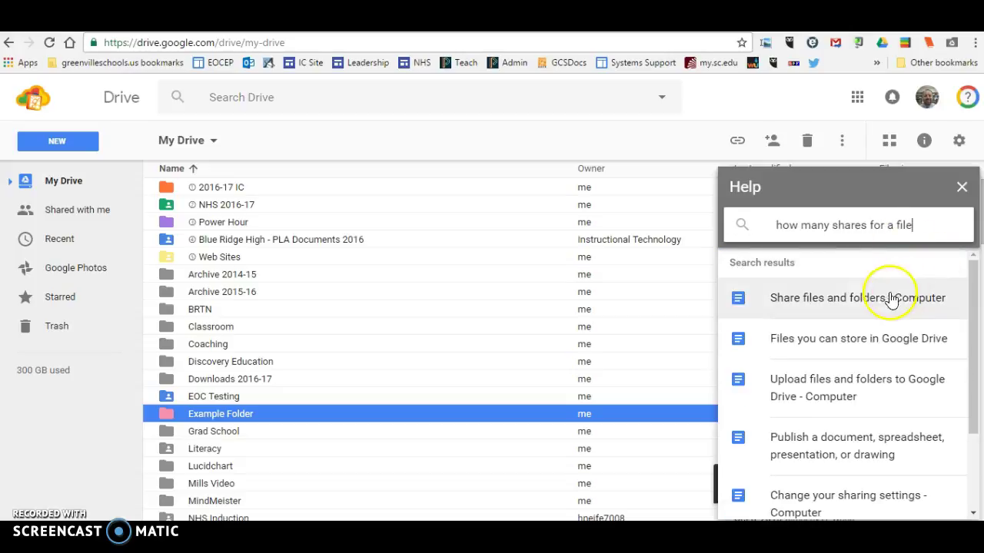
scroll(854, 340, down, 1)
scroll(854, 336, down, 1)
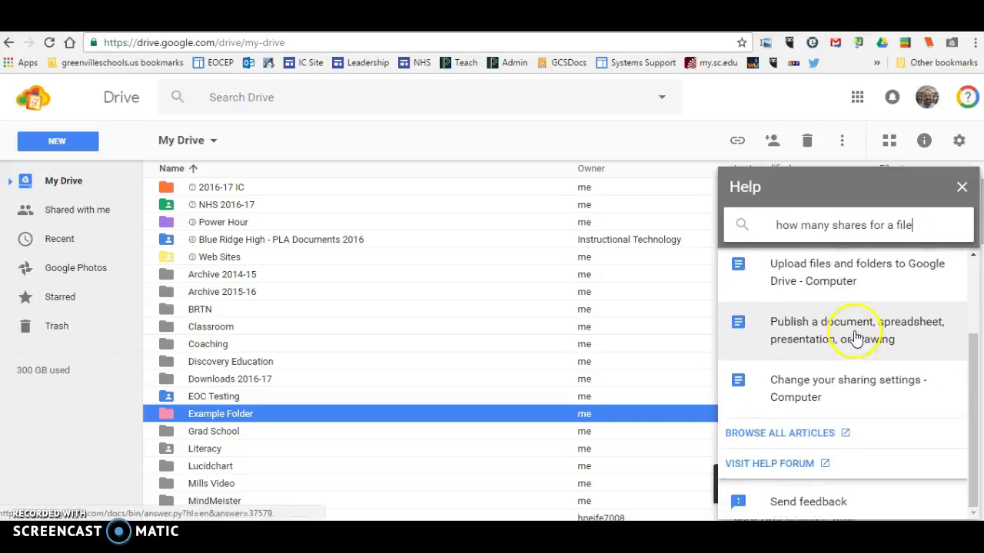
scroll(846, 338, up, 3)
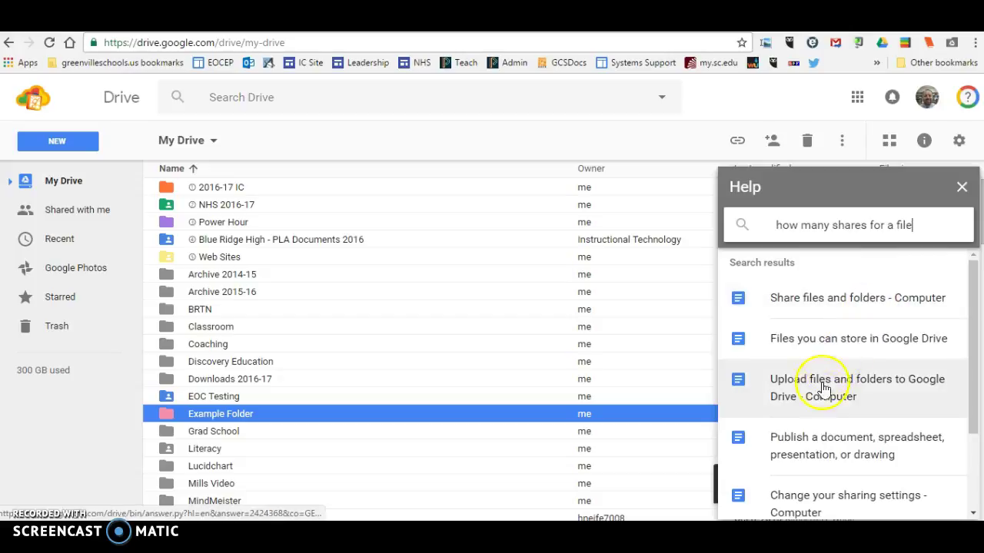
scroll(825, 395, down, 2)
scroll(838, 369, up, 3)
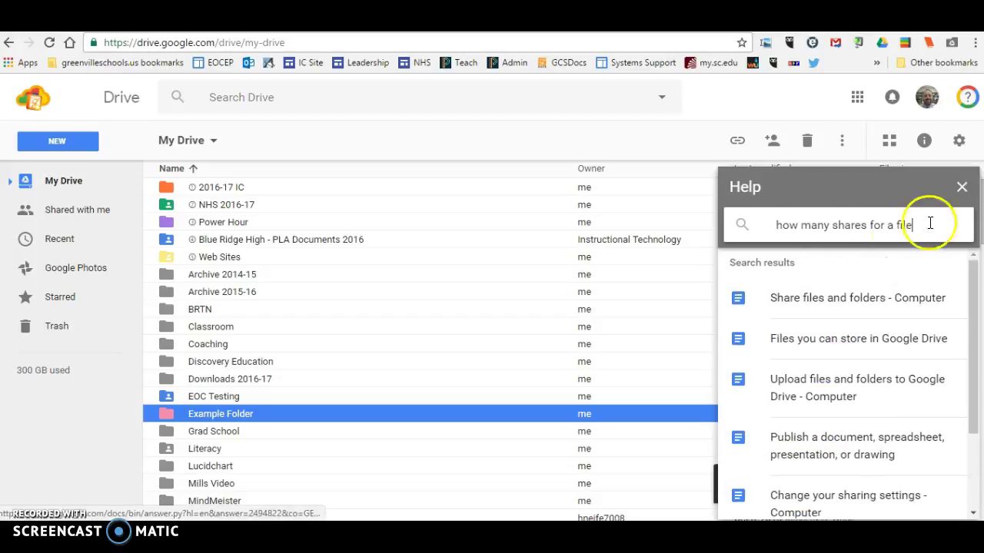
Step: Search Help for "maximum number shares" and read the forum topic on the maximum number of people to share a folder with, then return to Drive
drag(936, 225, 763, 227)
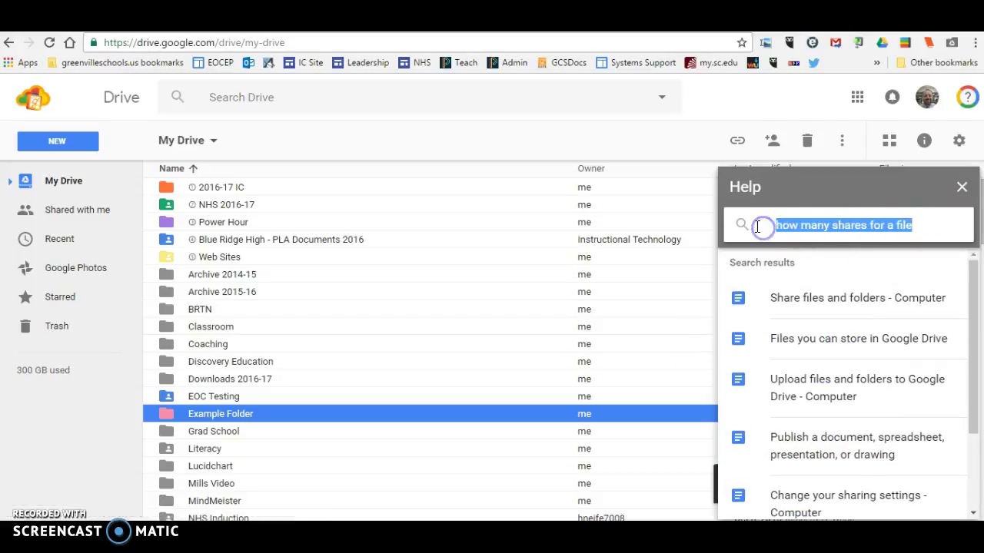
text(maximum number shares)
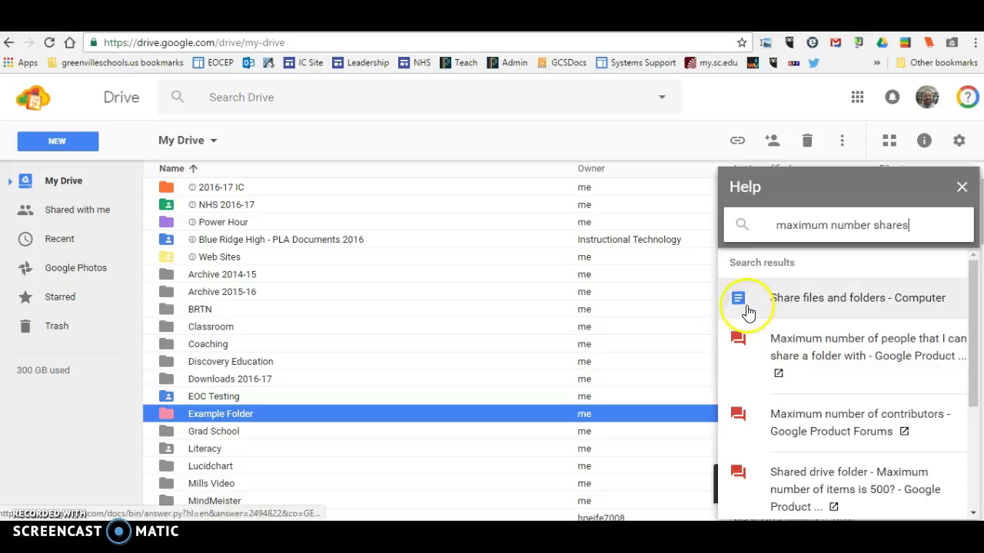
click(817, 359)
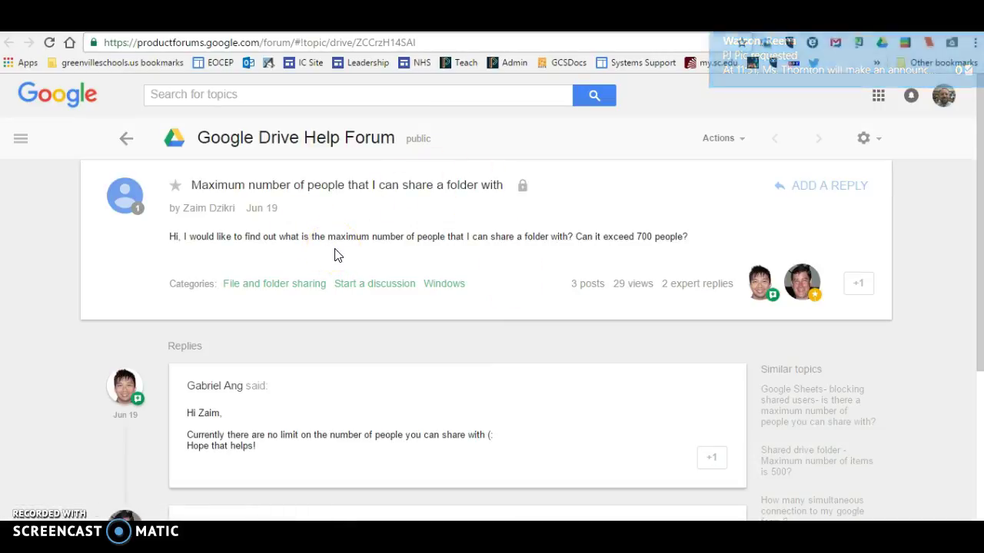
scroll(342, 266, down, 3)
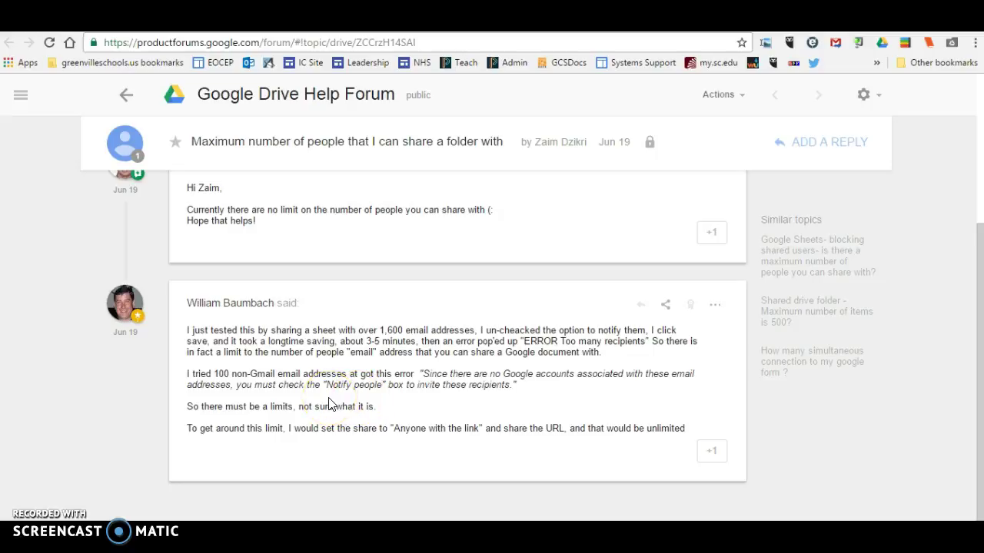
scroll(329, 403, up, 5)
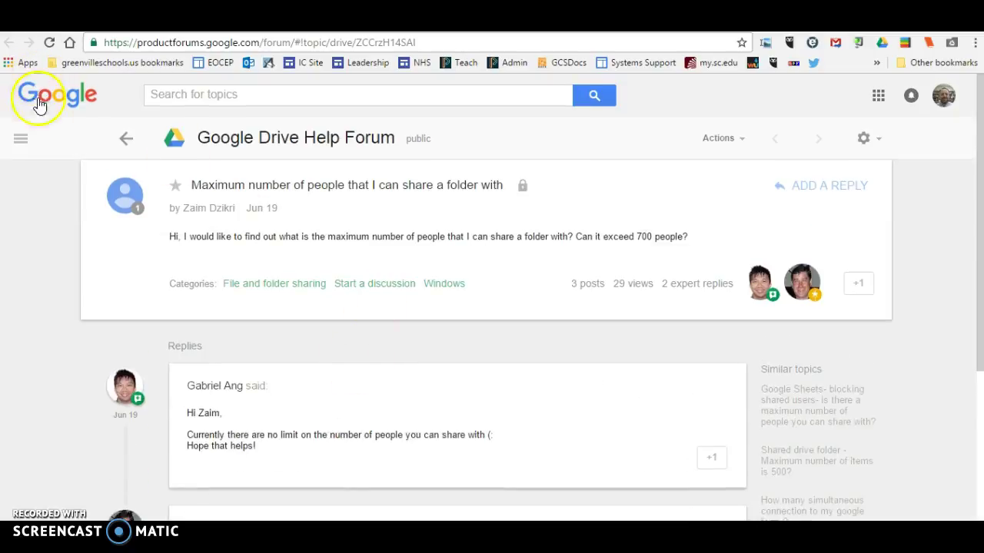
click(126, 138)
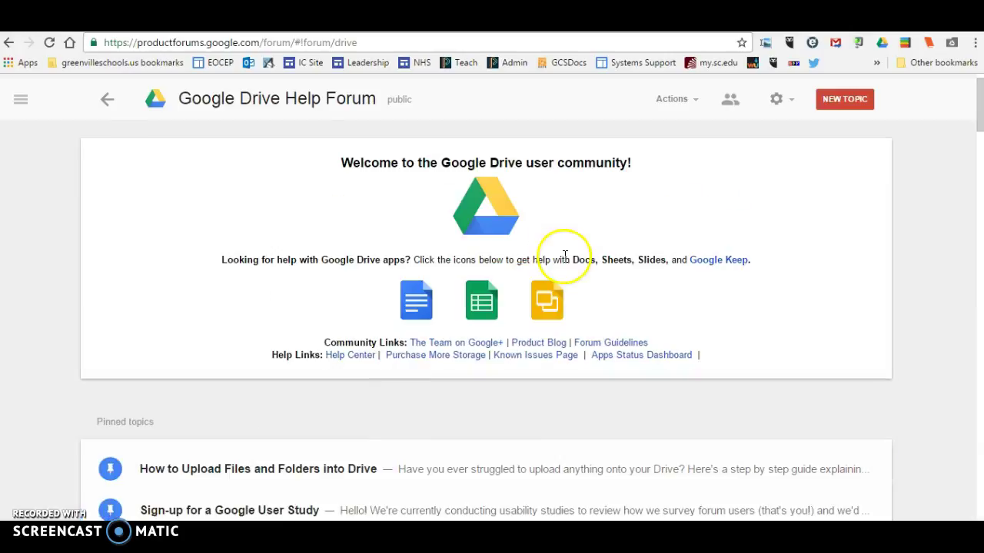
key(ctrl+Tab)
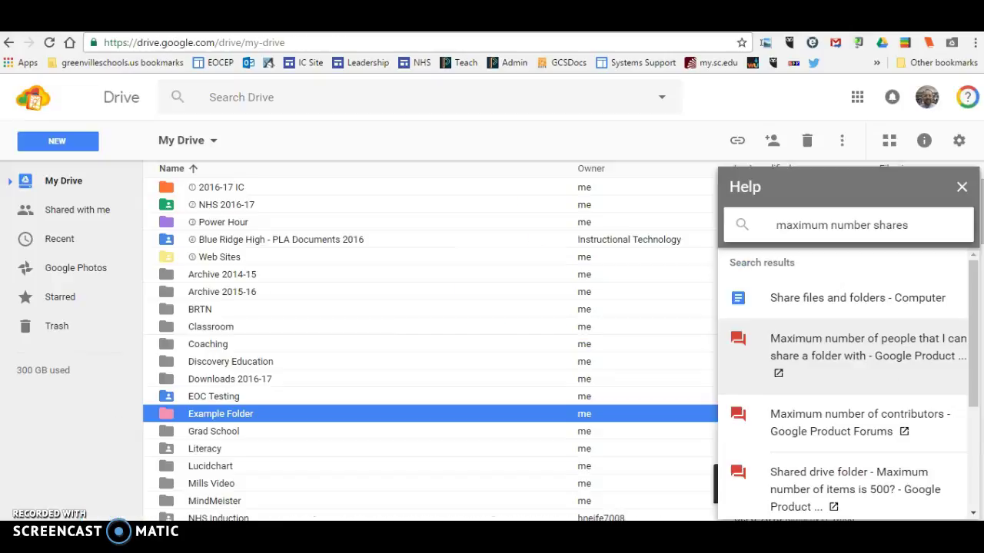
Step: Read the sharing and simultaneous-editing limits in the "Maximum number of contributors" forum topic, highlighting the key passages, and close it
click(842, 425)
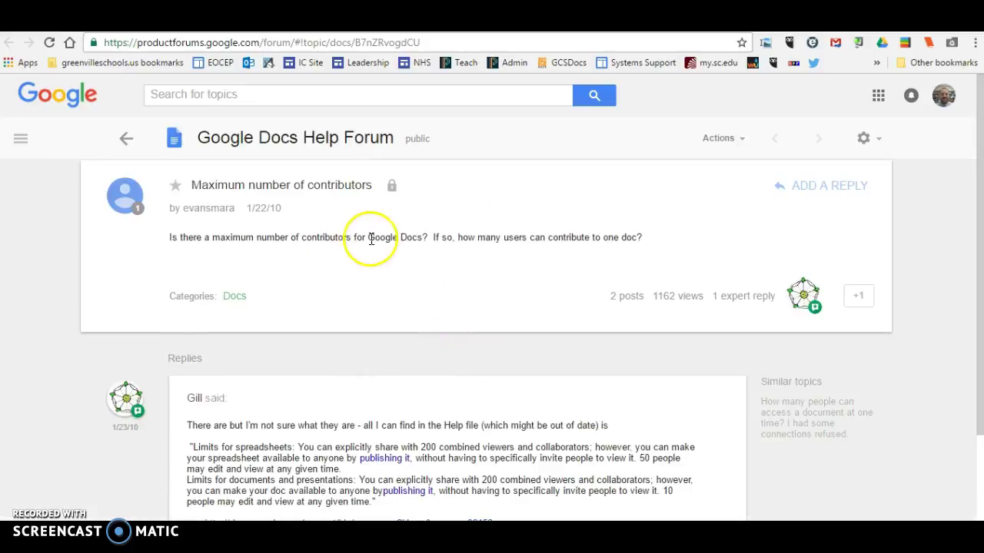
scroll(400, 269, down, 2)
scroll(409, 285, down, 1)
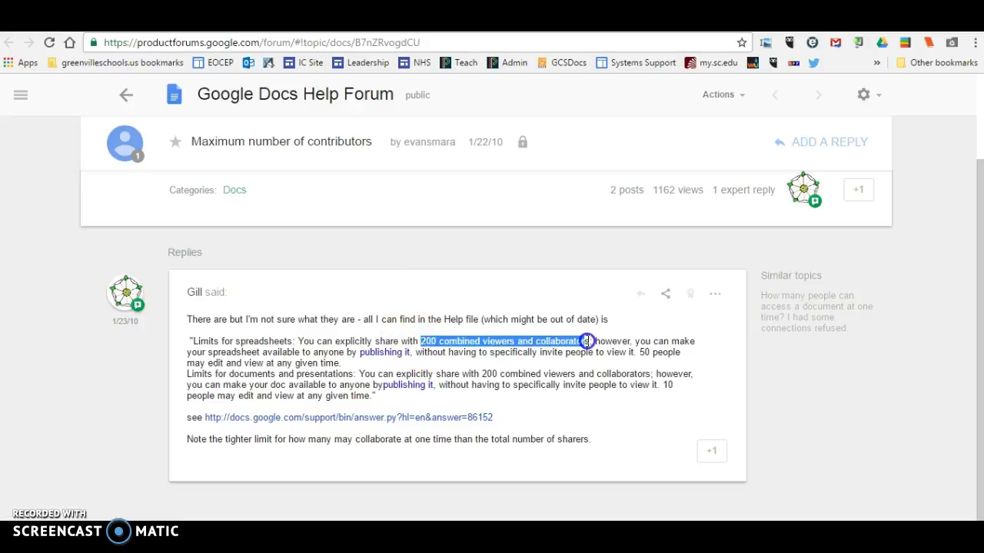
click(577, 407)
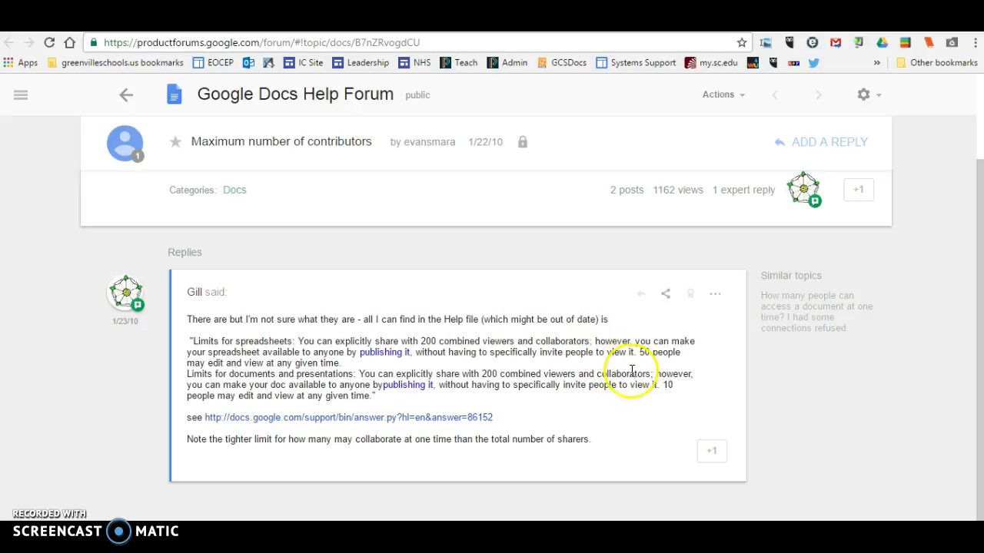
drag(641, 352, 339, 363)
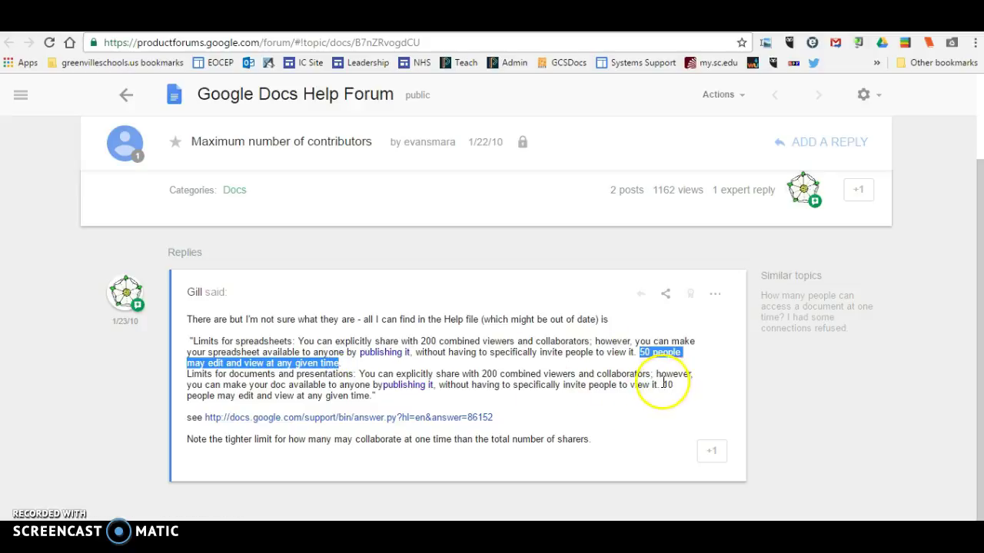
drag(664, 385, 479, 392)
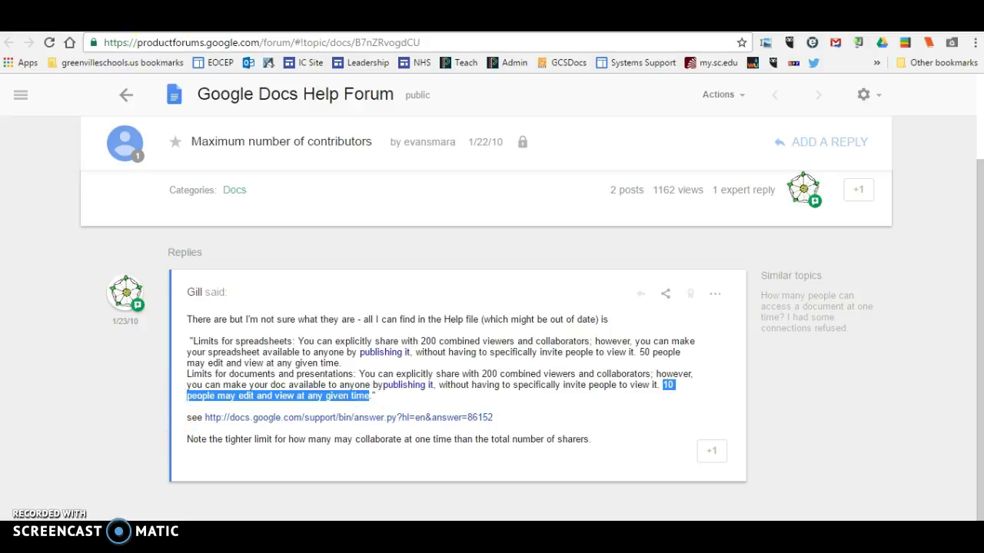
key(ctrl+w)
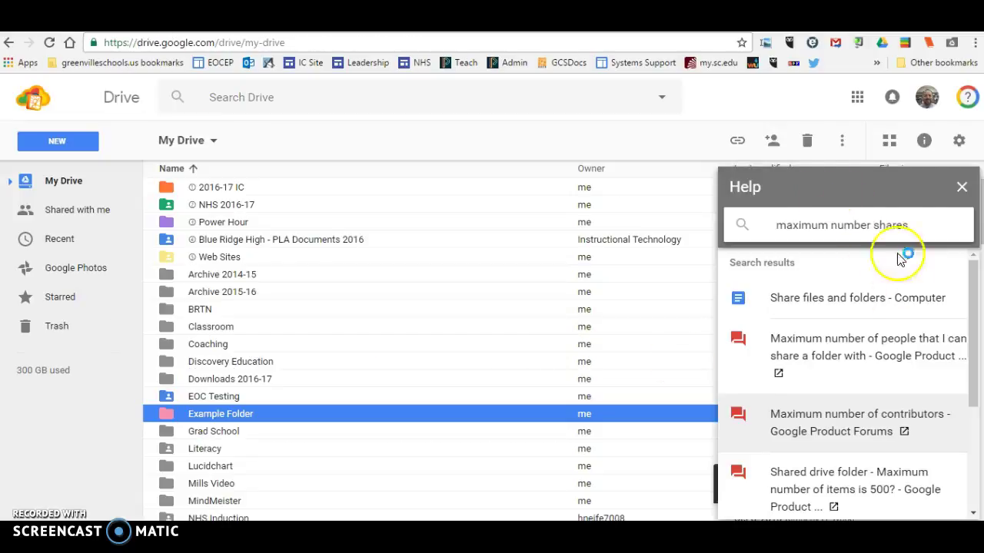
Step: Close the Help pane and dismiss the upload notification
click(961, 189)
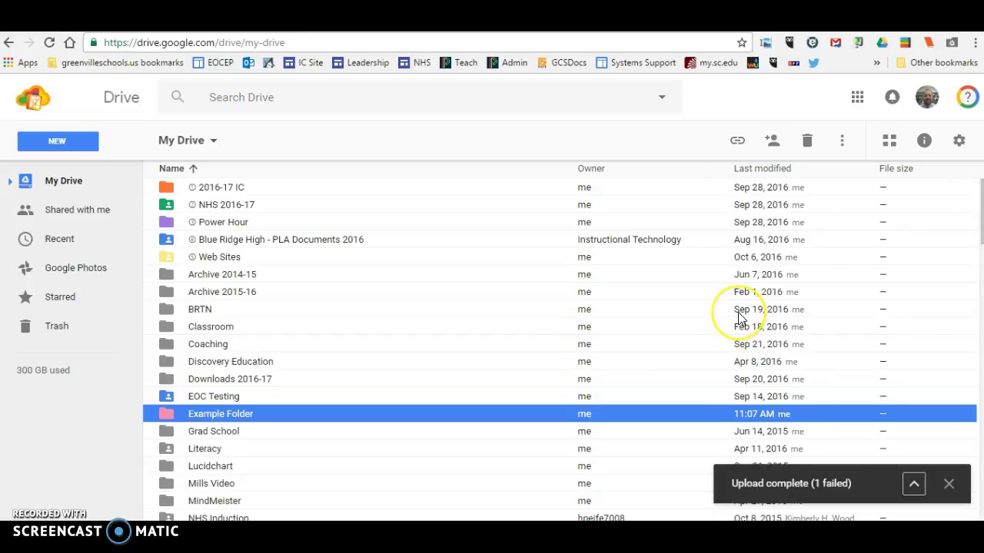
click(948, 483)
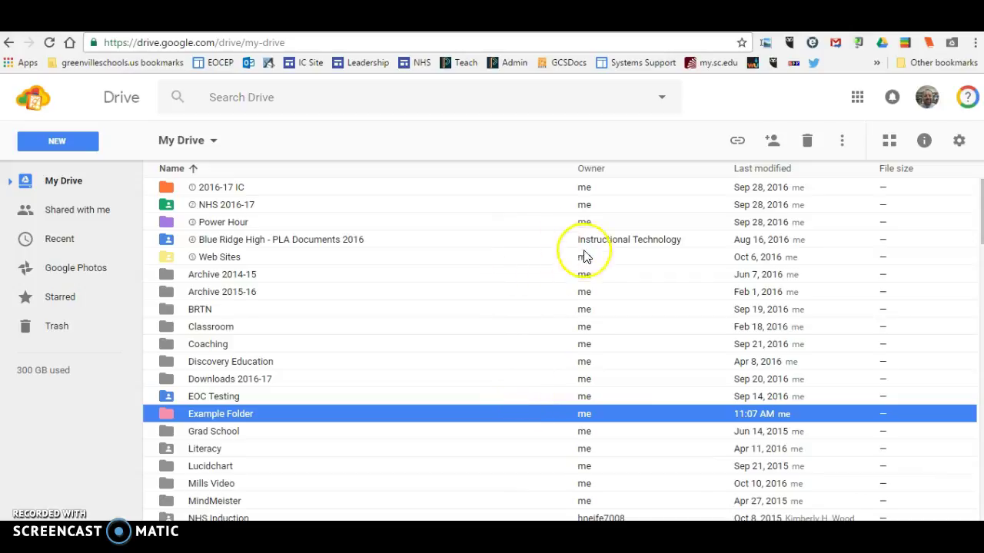
Step: Select the first "2015 BRHS school data presentation.pptx - Column chart 1" spreadsheet in My Drive and return to the start of the list
scroll(538, 276, down, 4)
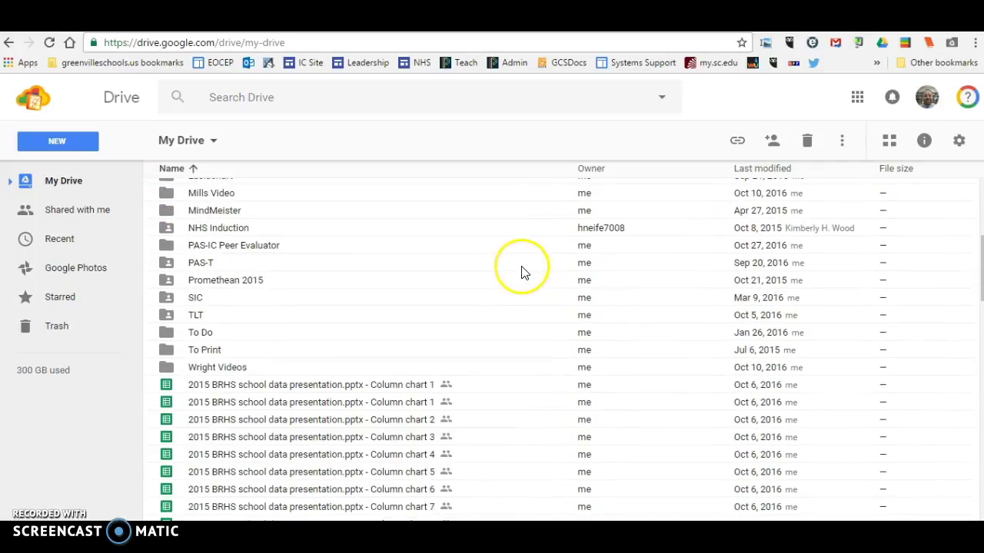
drag(281, 388, 238, 443)
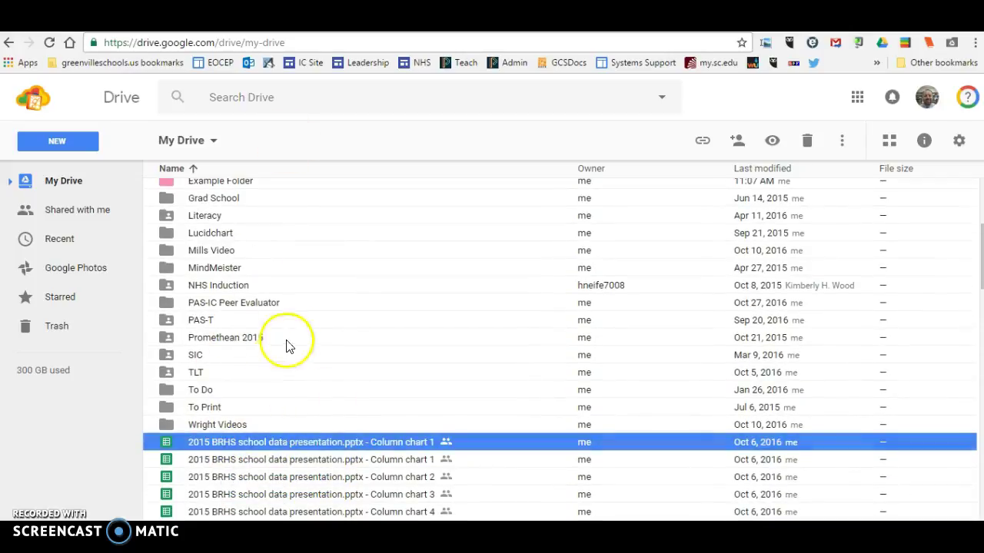
scroll(292, 331, up, 3)
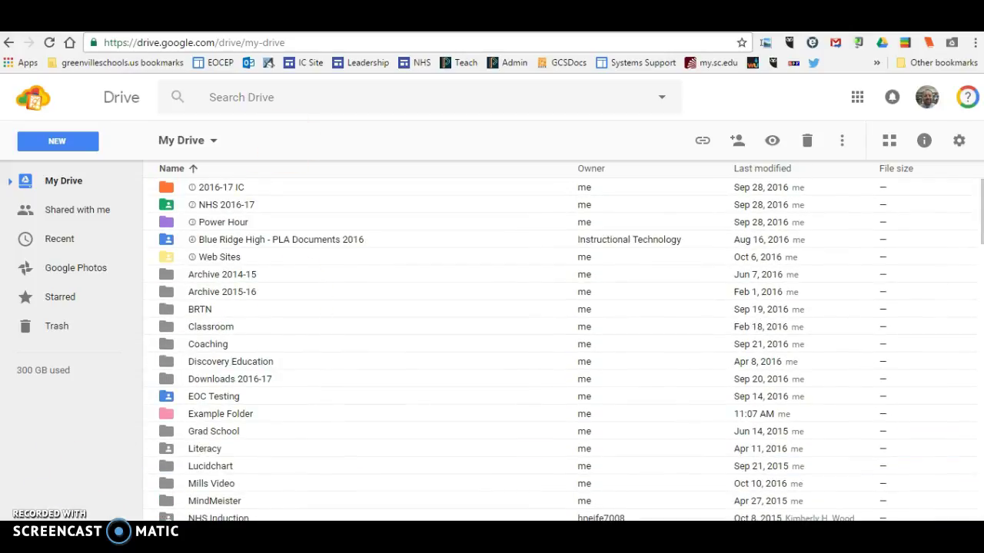